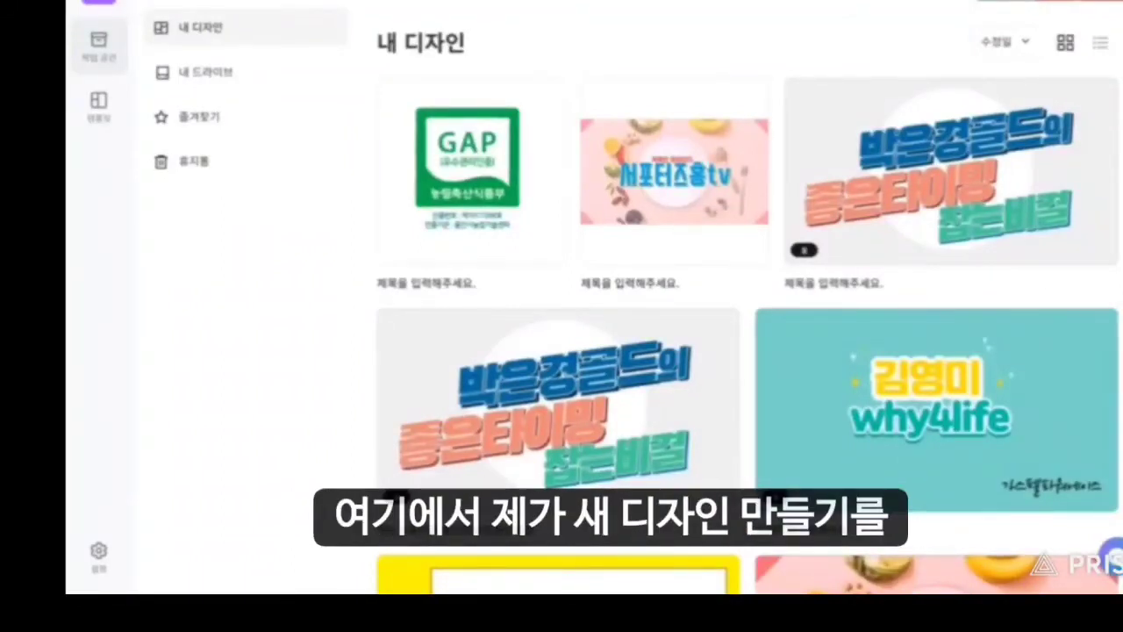
# Start a new design at the 인쇄용 스티커 정사각형 size, 7.0 cm × 7.0 cm.
pyautogui.click(1048, 2)
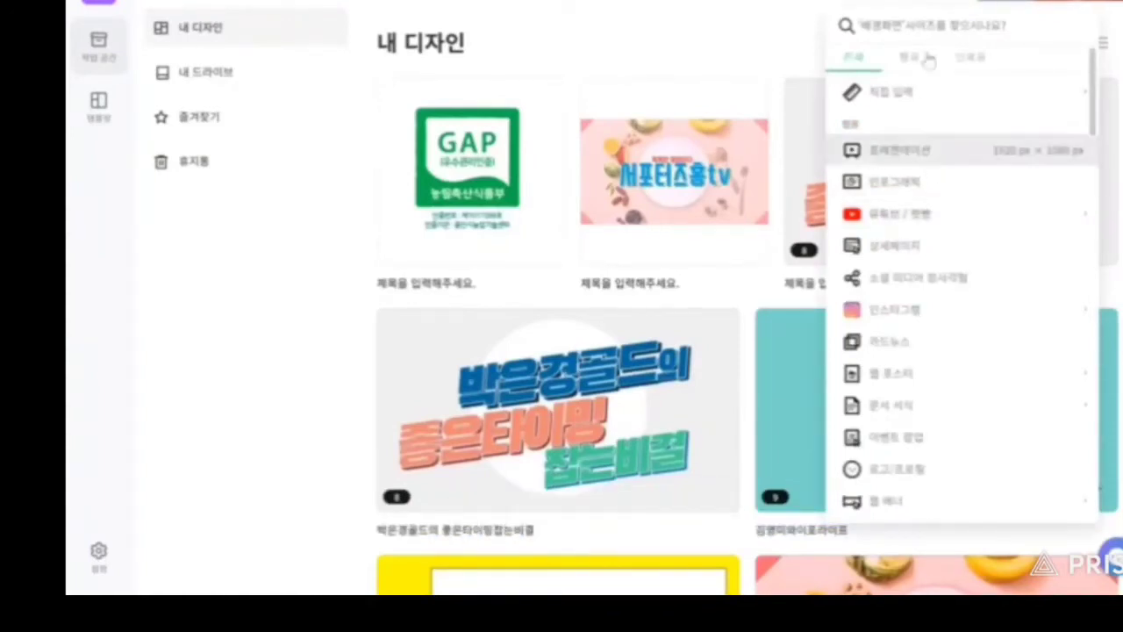
pyautogui.click(972, 61)
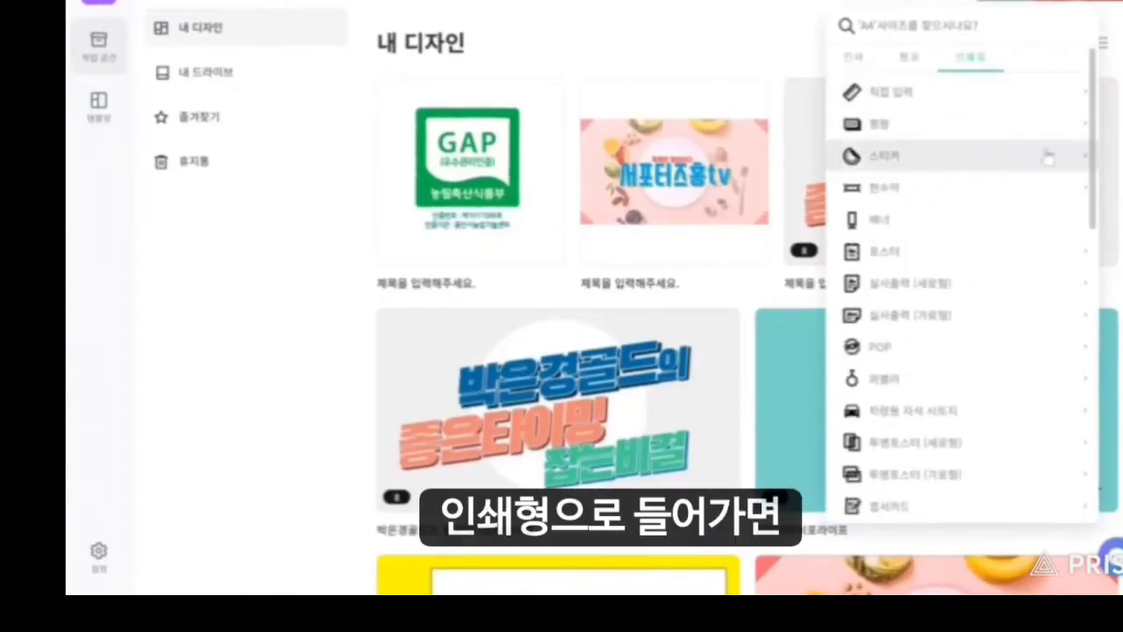
pyautogui.click(1085, 160)
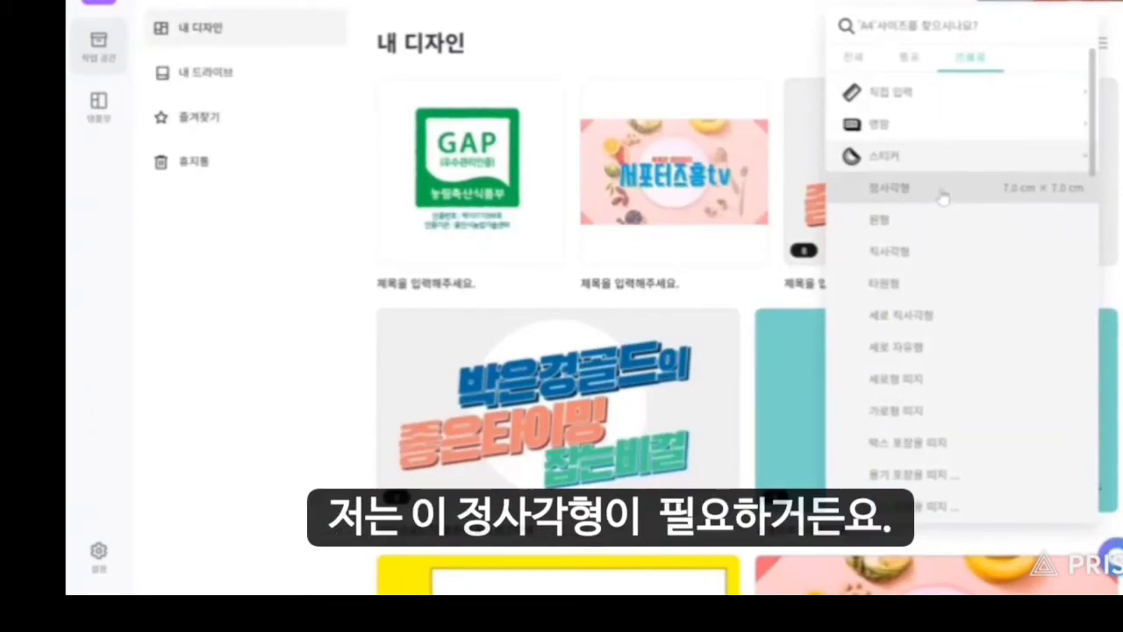
pyautogui.click(943, 196)
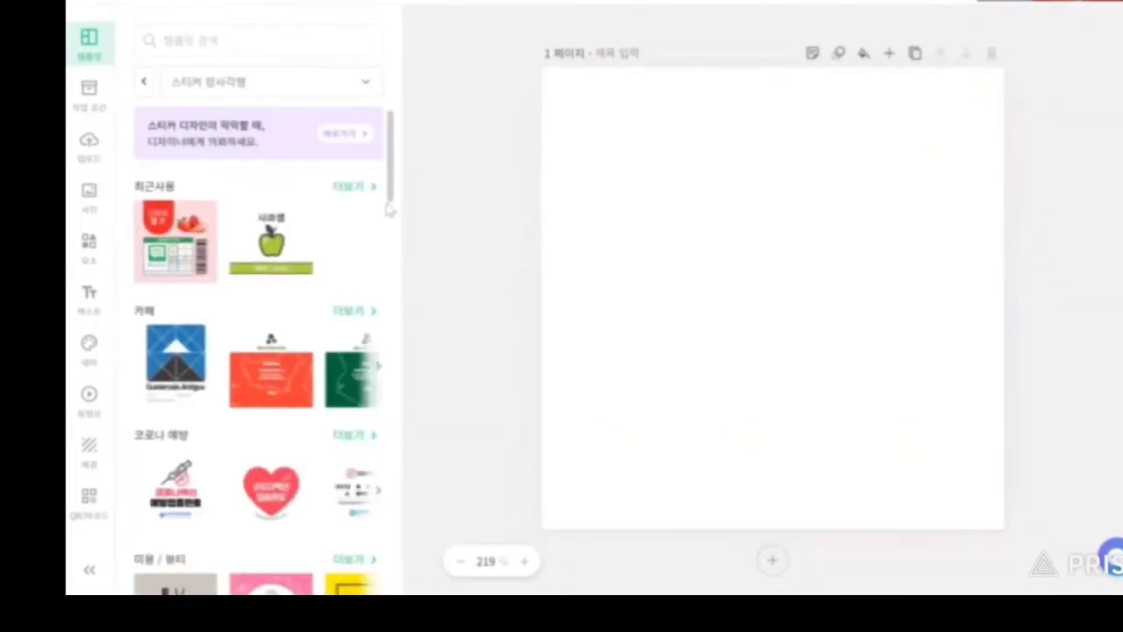
# Show all 농수산물 sticker templates and apply the 토마토농장 template to the page.
pyautogui.moveTo(395, 202); pyautogui.dragTo(402, 297)
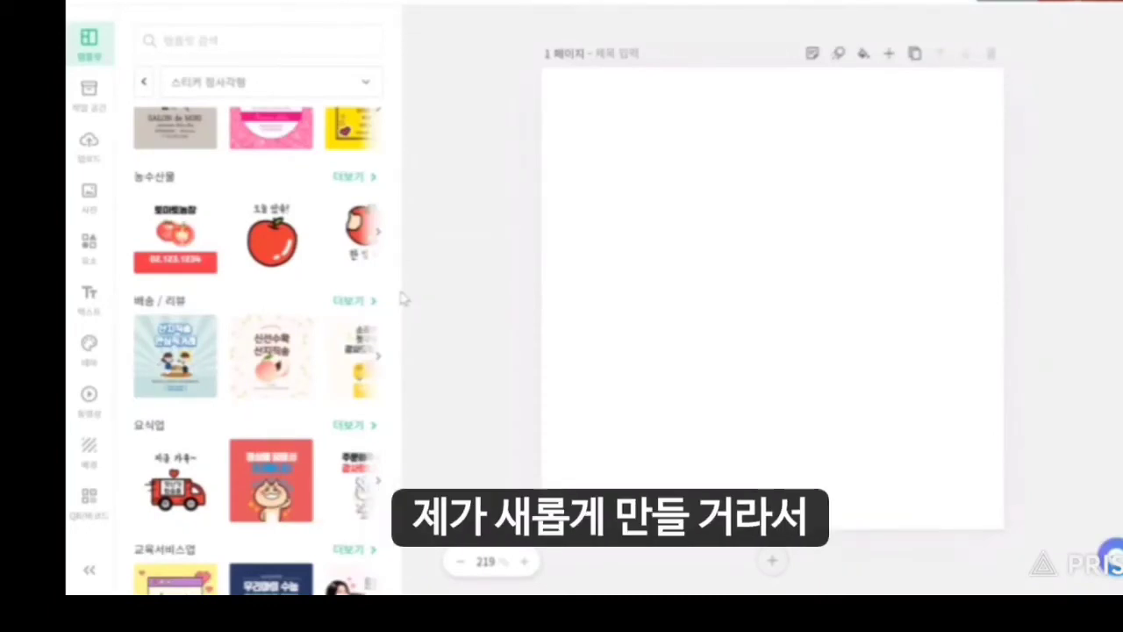
pyautogui.moveTo(393, 236); pyautogui.dragTo(393, 367)
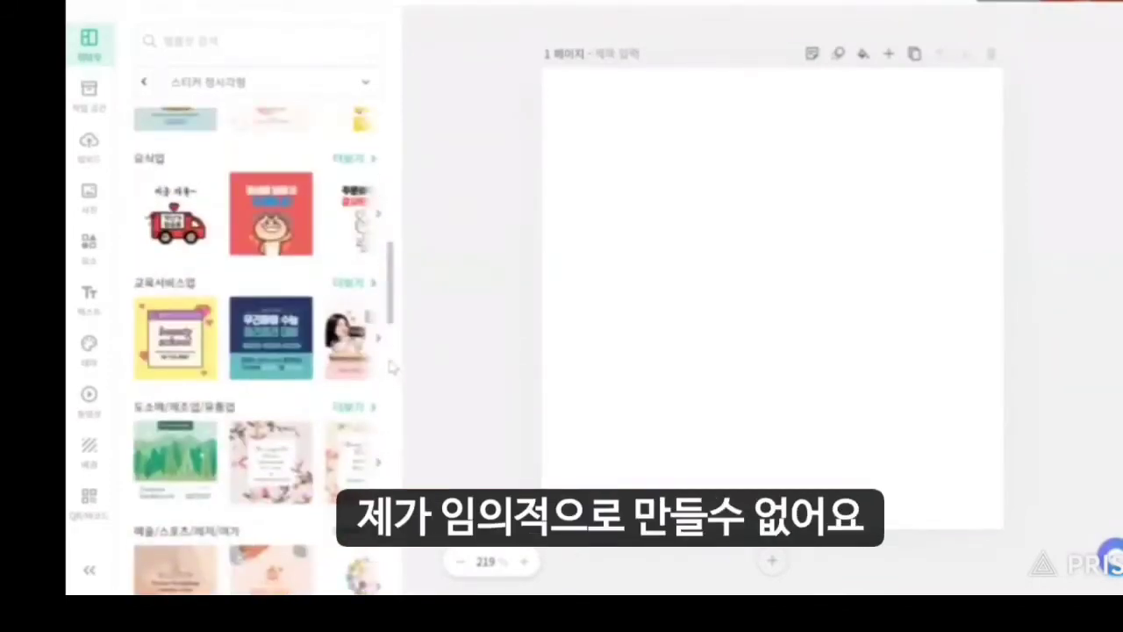
pyautogui.moveTo(392, 312); pyautogui.dragTo(392, 226)
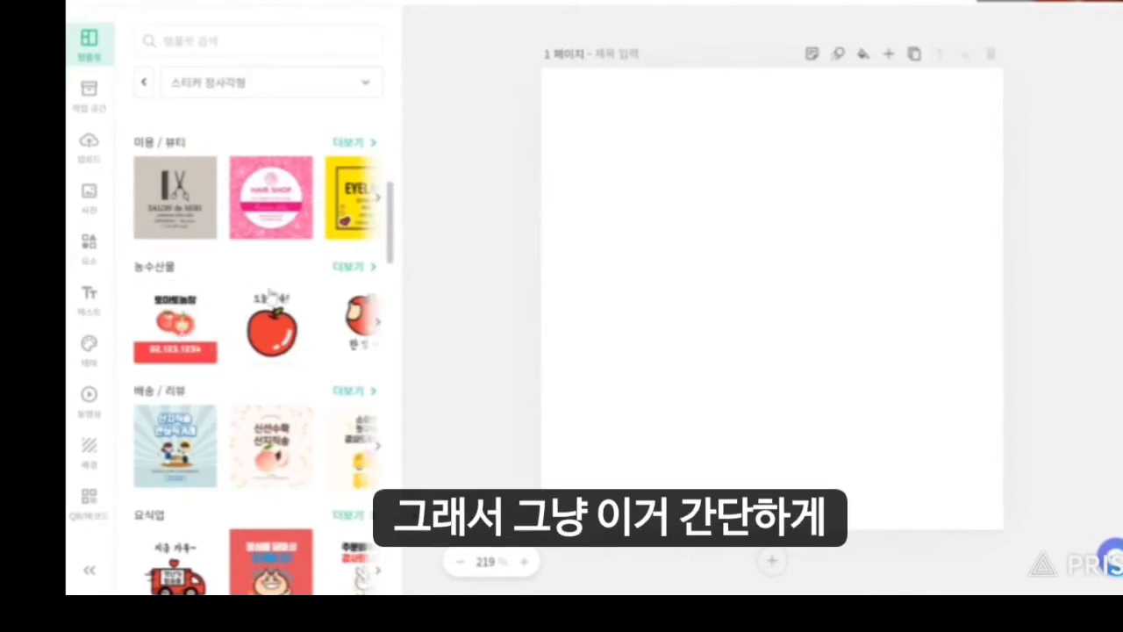
pyautogui.click(369, 272)
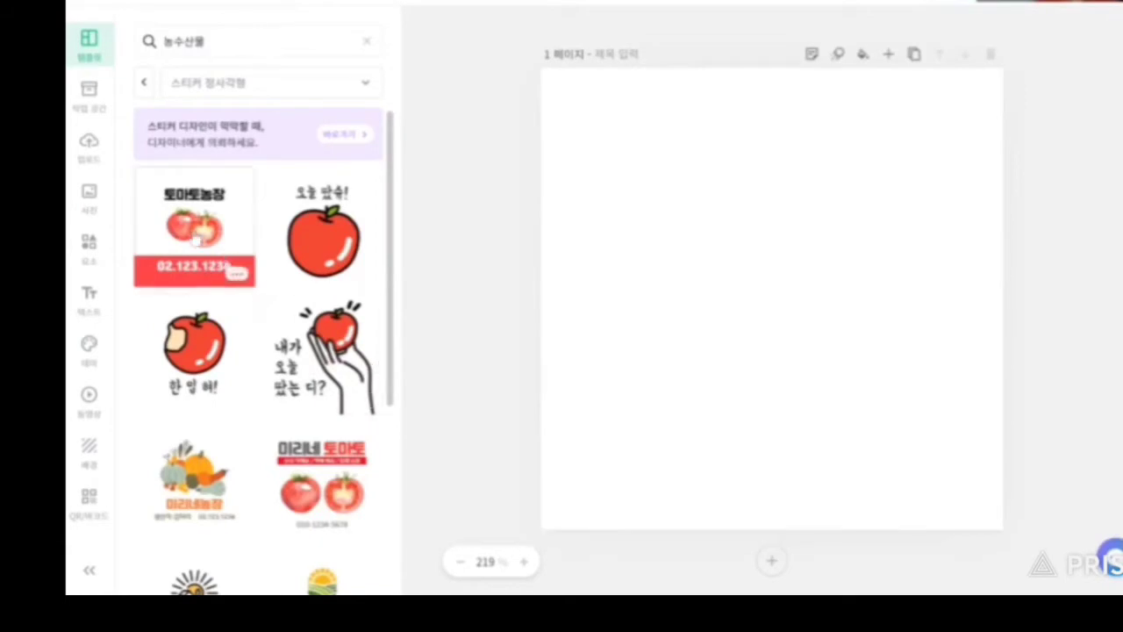
pyautogui.click(195, 231)
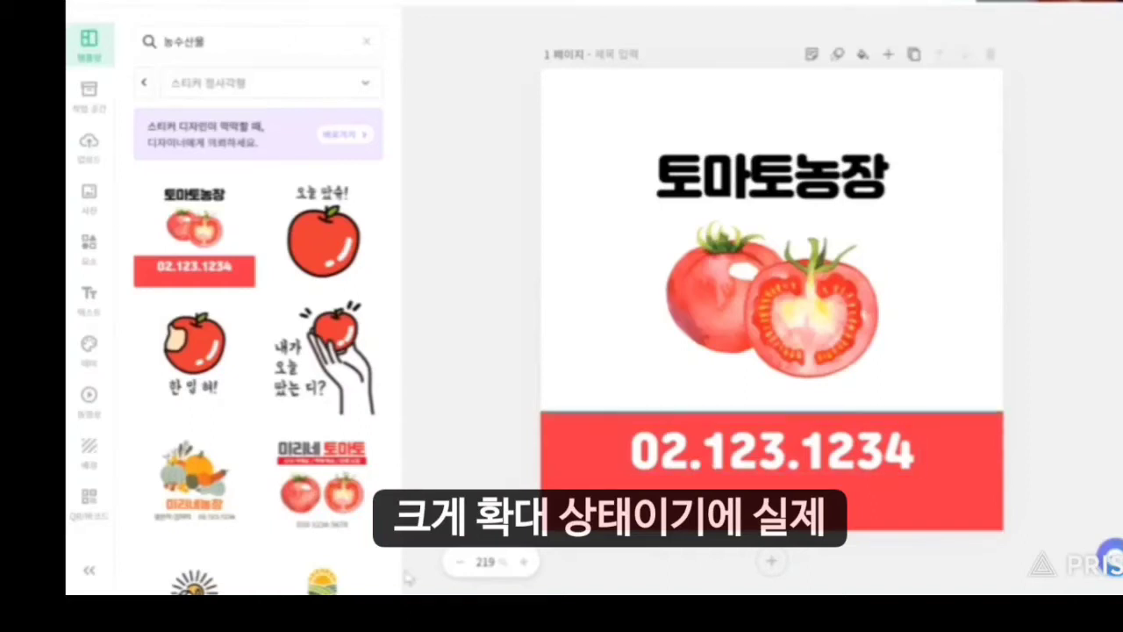
# Zoom the sticker page between 100% and 300% to check its size, settling at 150%.
pyautogui.click(460, 562)
pyautogui.click(460, 562)
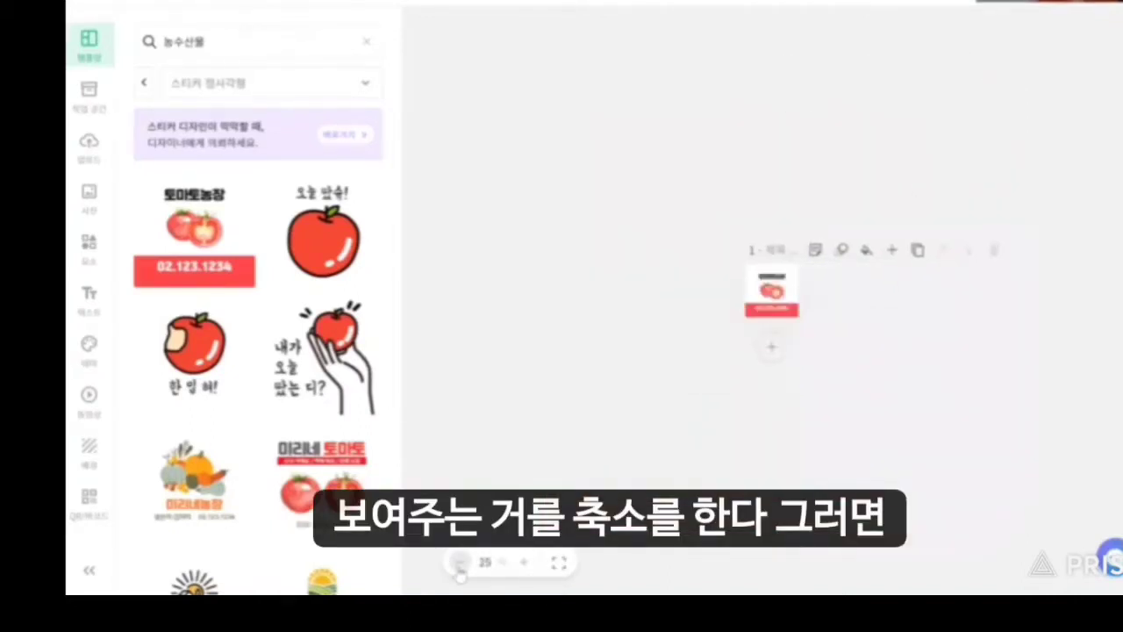
pyautogui.click(524, 563)
pyautogui.click(524, 563)
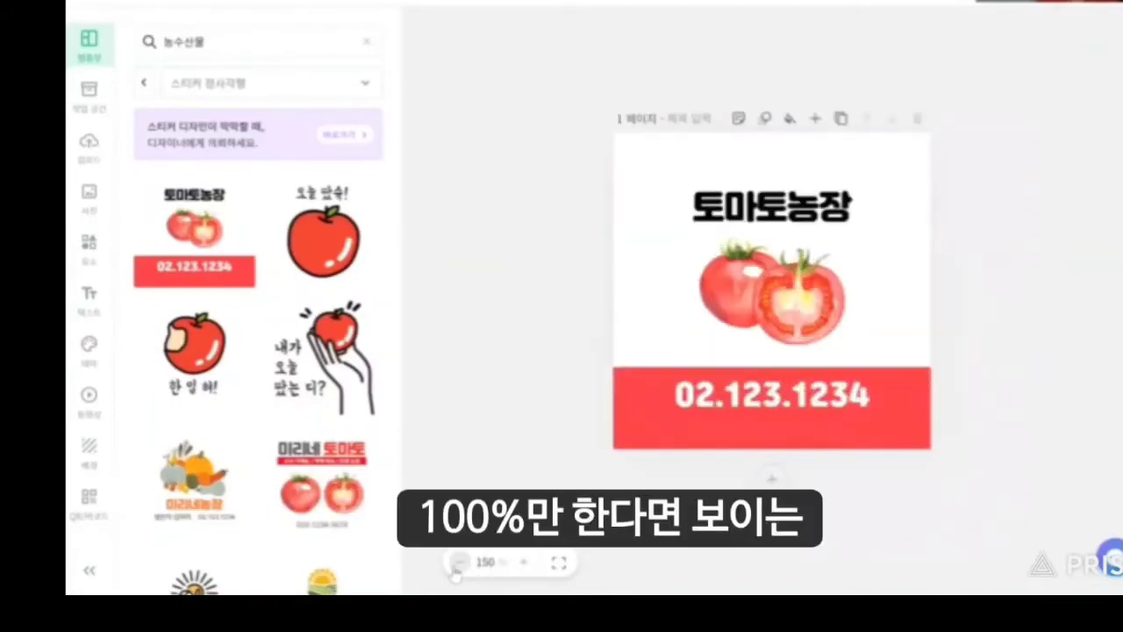
pyautogui.click(458, 563)
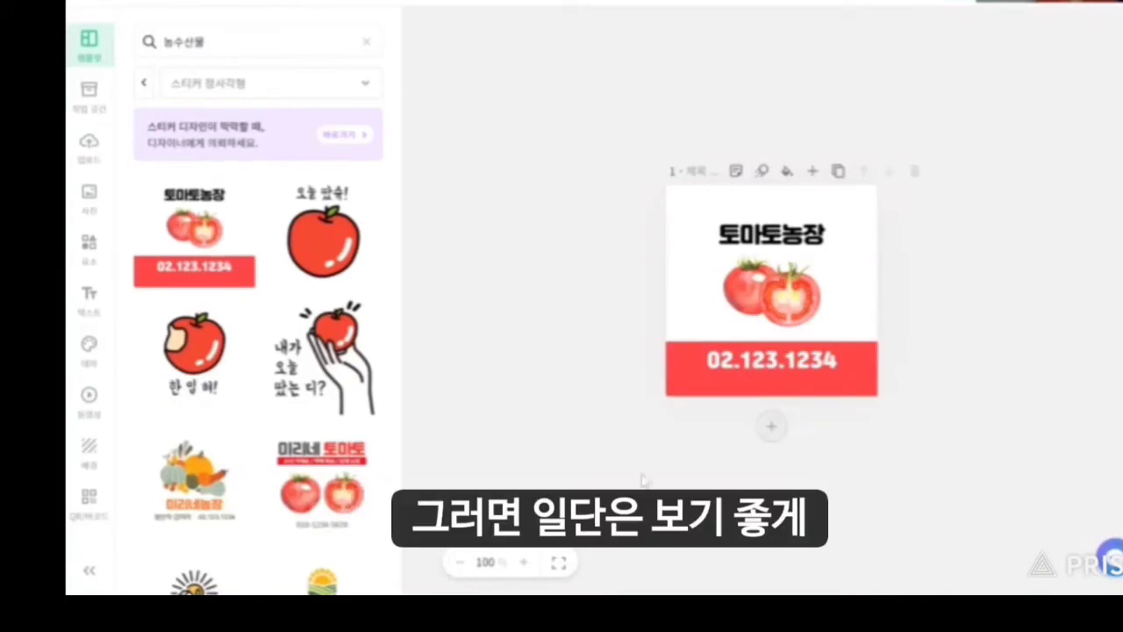
pyautogui.click(526, 563)
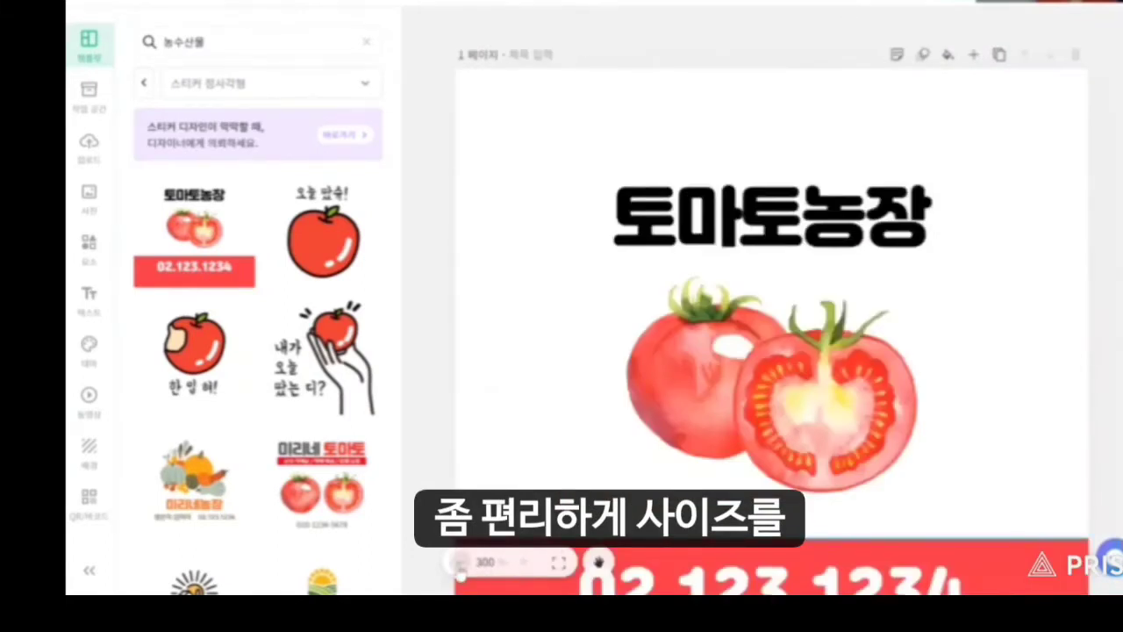
pyautogui.click(459, 563)
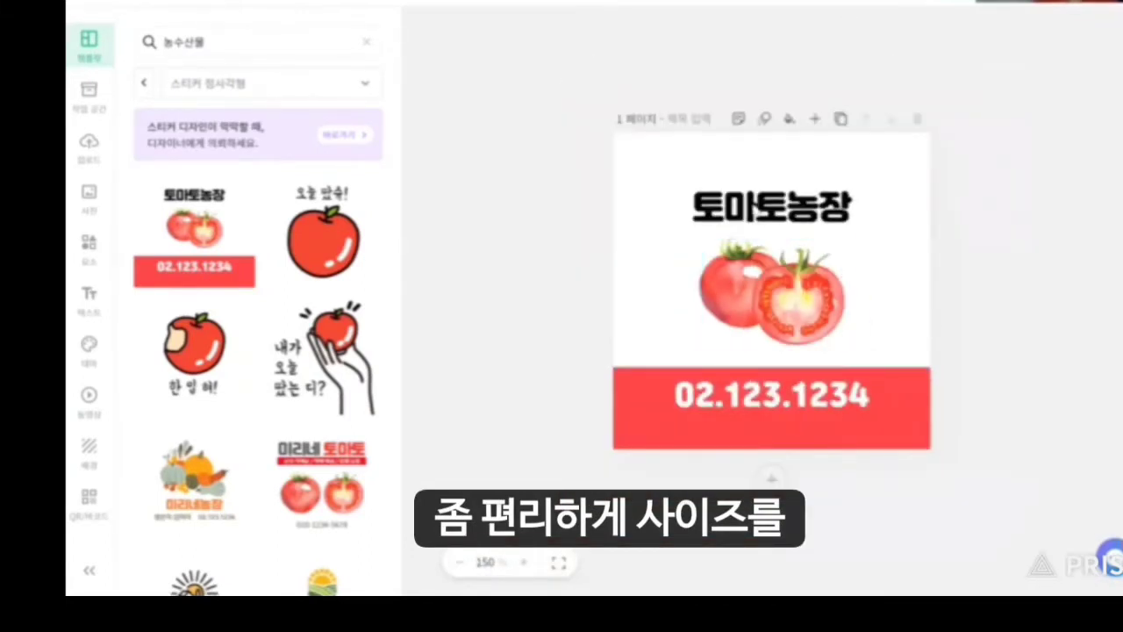
pyautogui.click(763, 218)
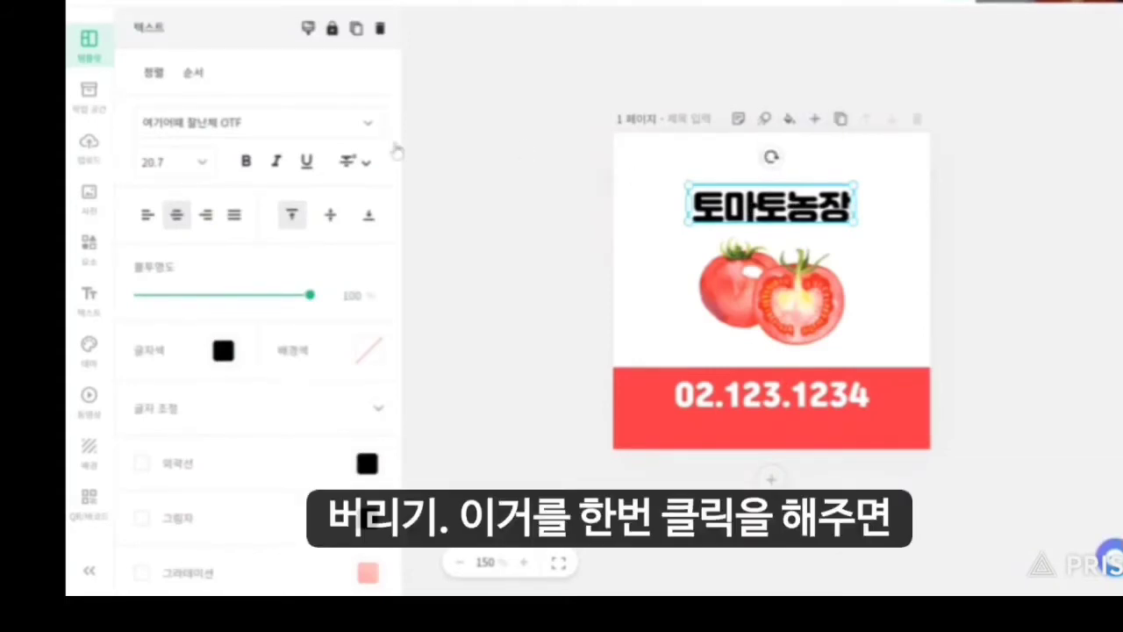
# Delete the 토마토농장 title, tomato picture, contact phone number text and red bottom band.
pyautogui.doubleClick(706, 209)
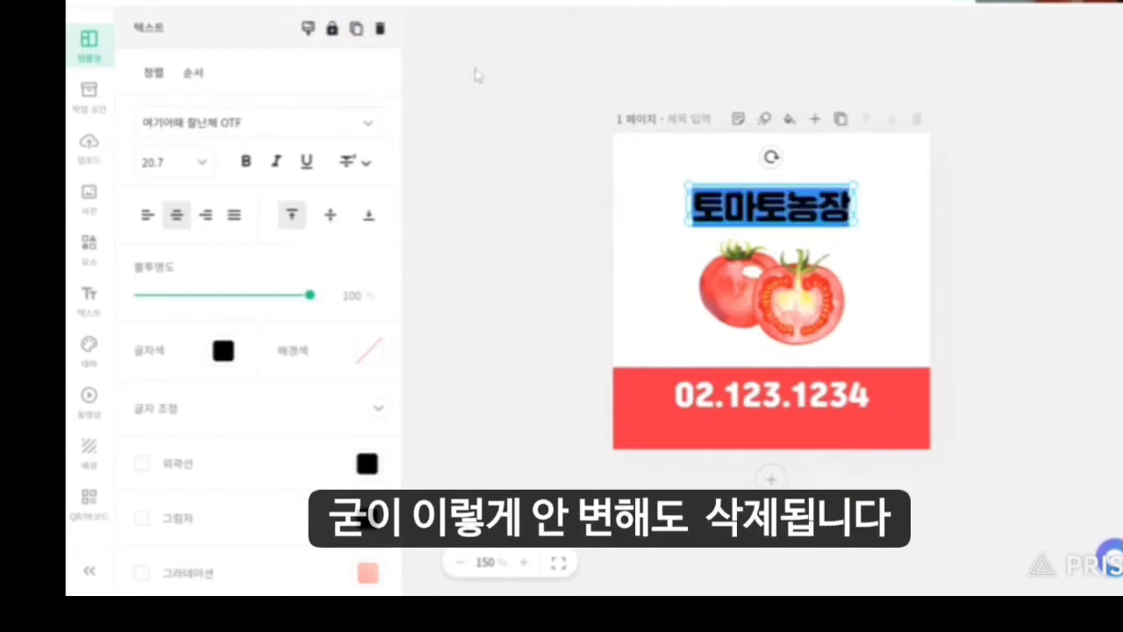
pyautogui.press('Delete')
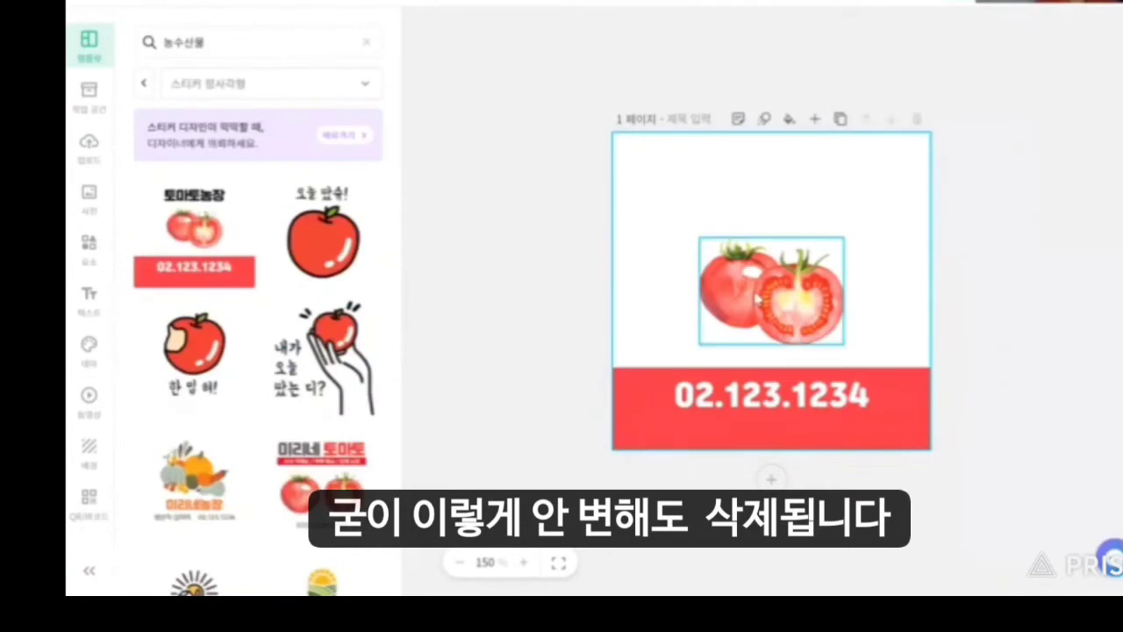
pyautogui.click(759, 298)
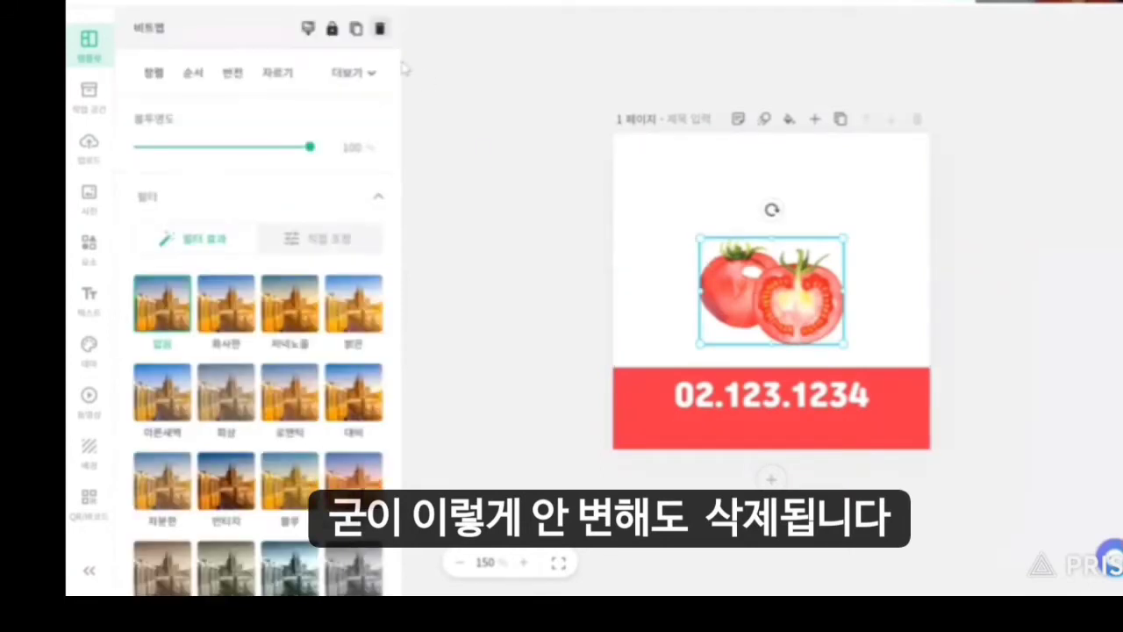
pyautogui.click(380, 28)
pyautogui.click(753, 402)
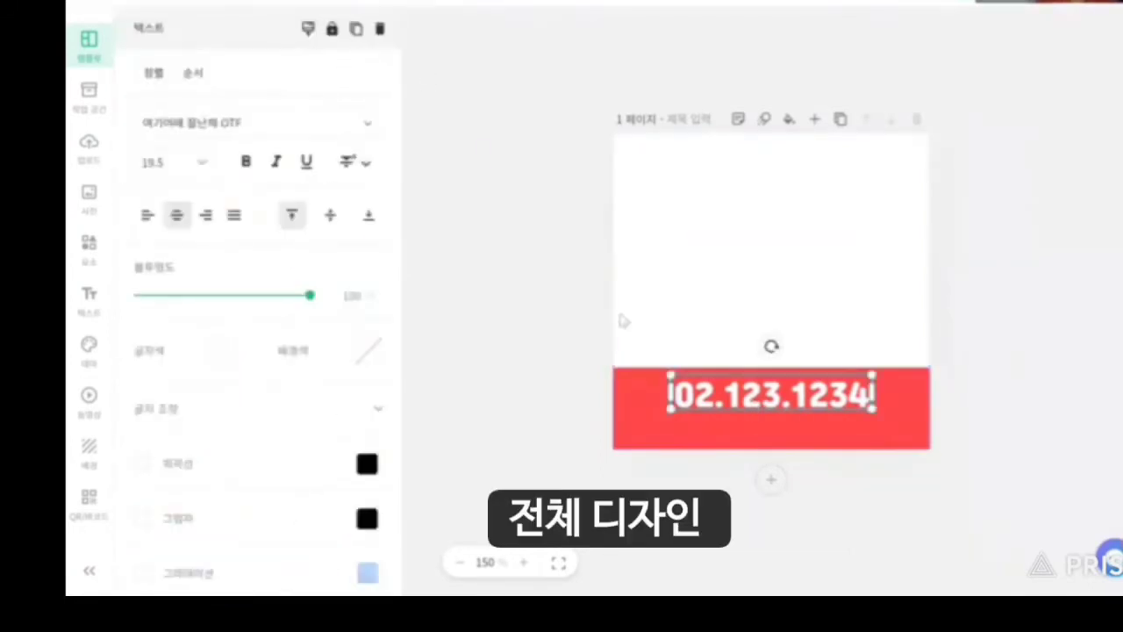
pyautogui.press('Delete')
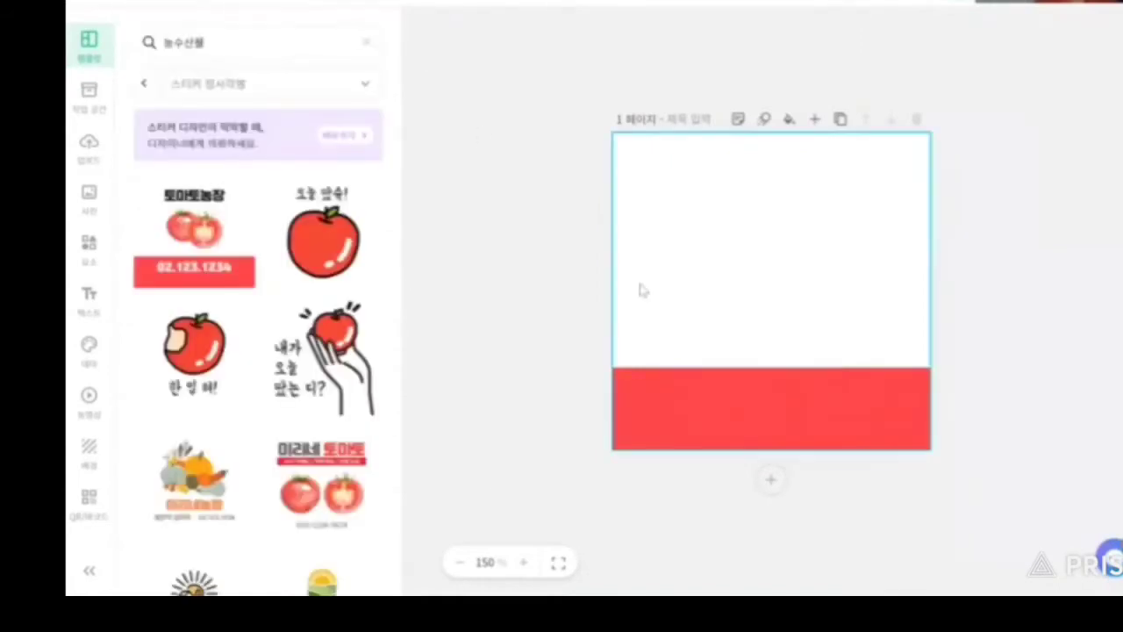
pyautogui.click(715, 417)
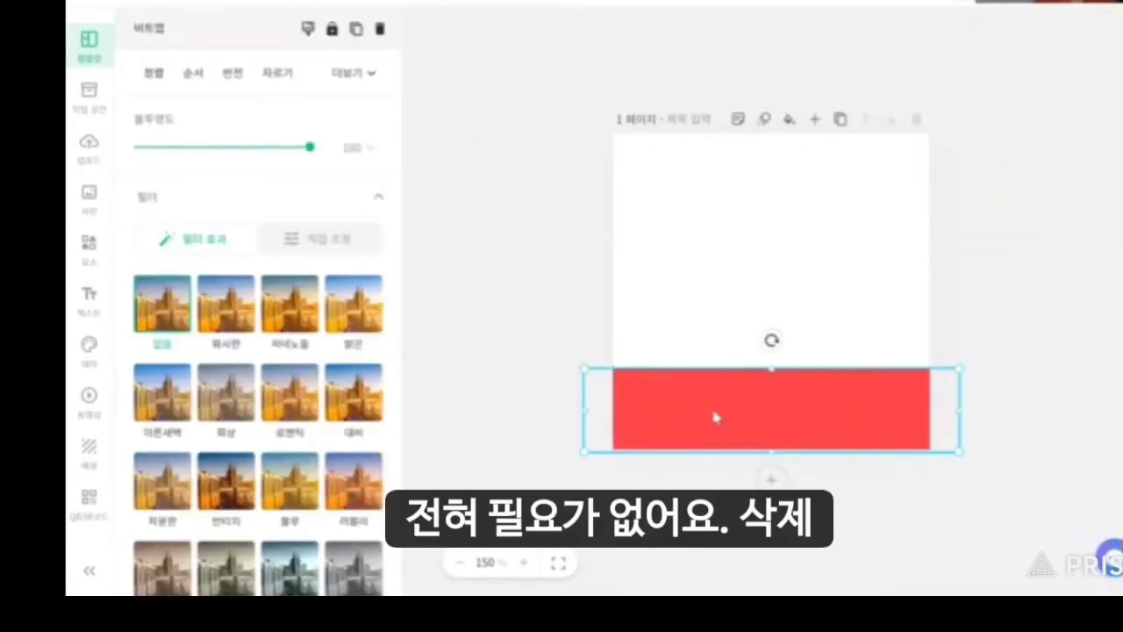
pyautogui.press('Delete')
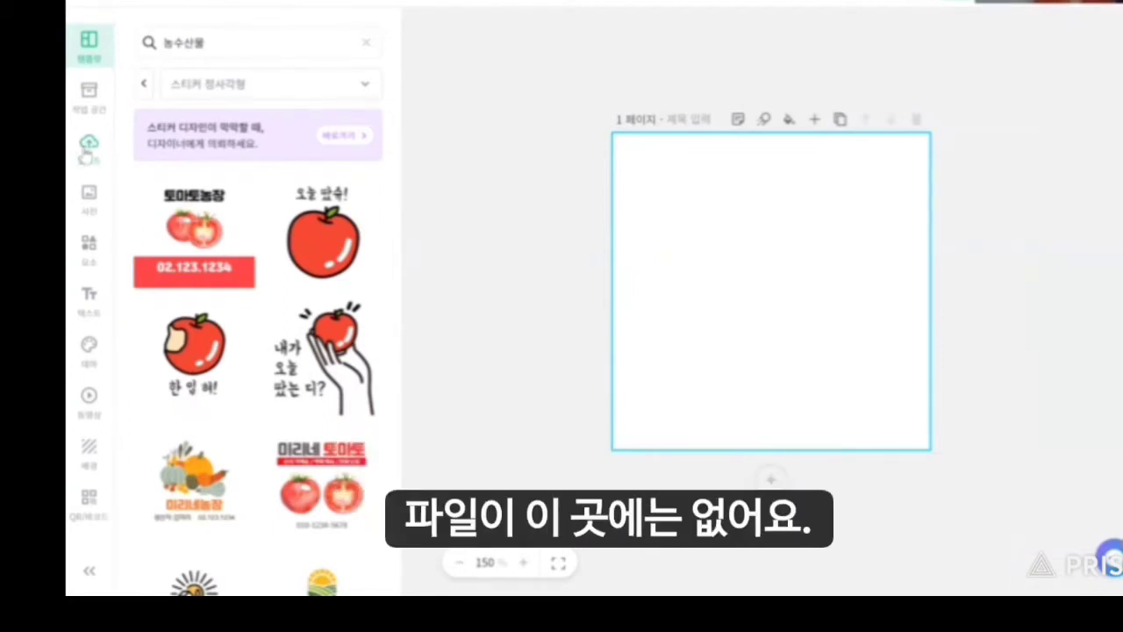
# Upload the GAP certification mark image and drag it onto the middle of the page.
pyautogui.click(88, 146)
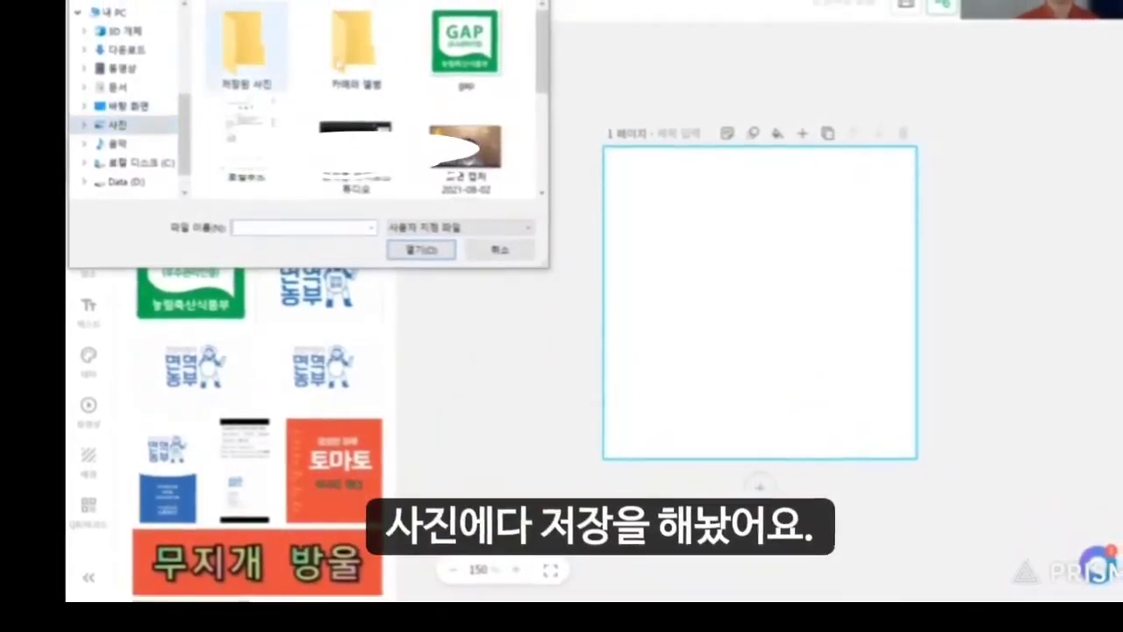
pyautogui.click(422, 247)
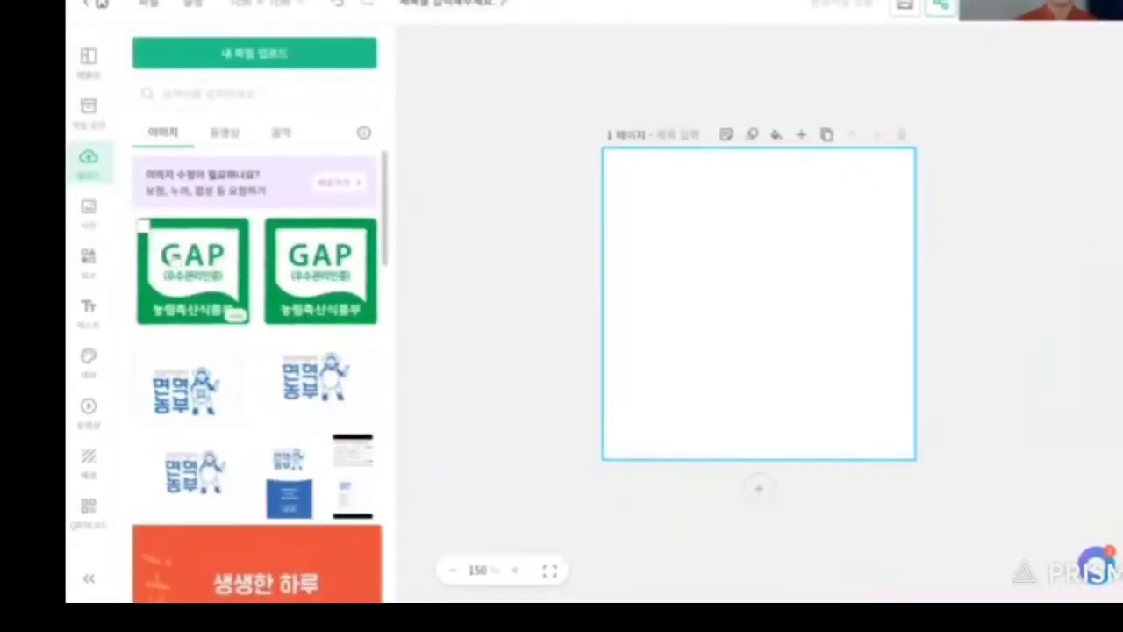
pyautogui.moveTo(219, 260); pyautogui.dragTo(709, 308)
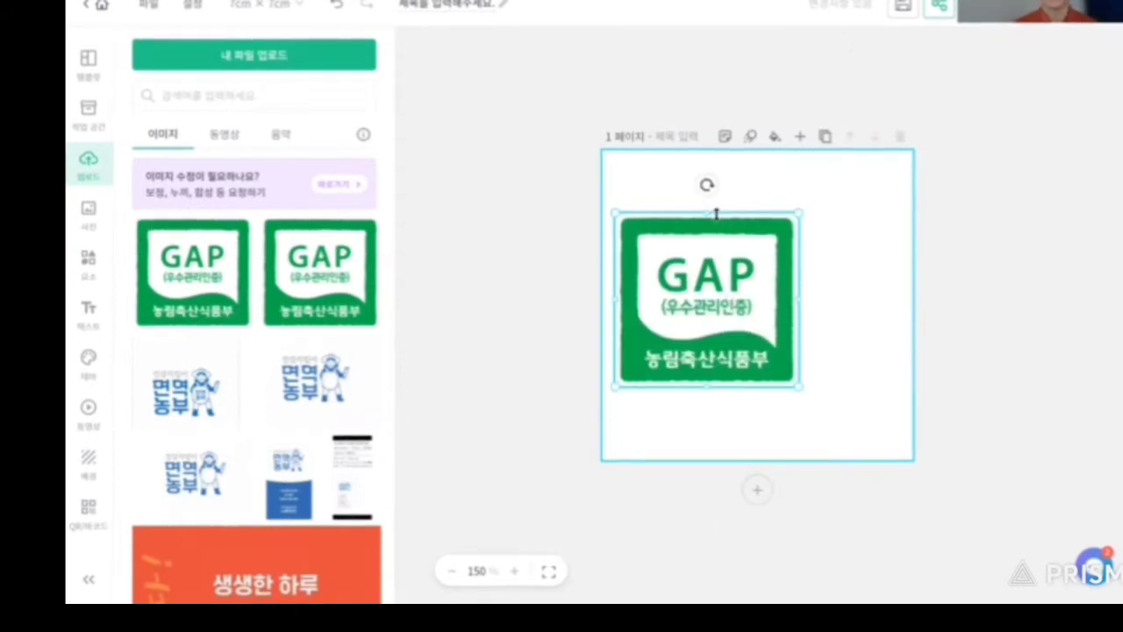
pyautogui.moveTo(724, 296); pyautogui.dragTo(769, 277)
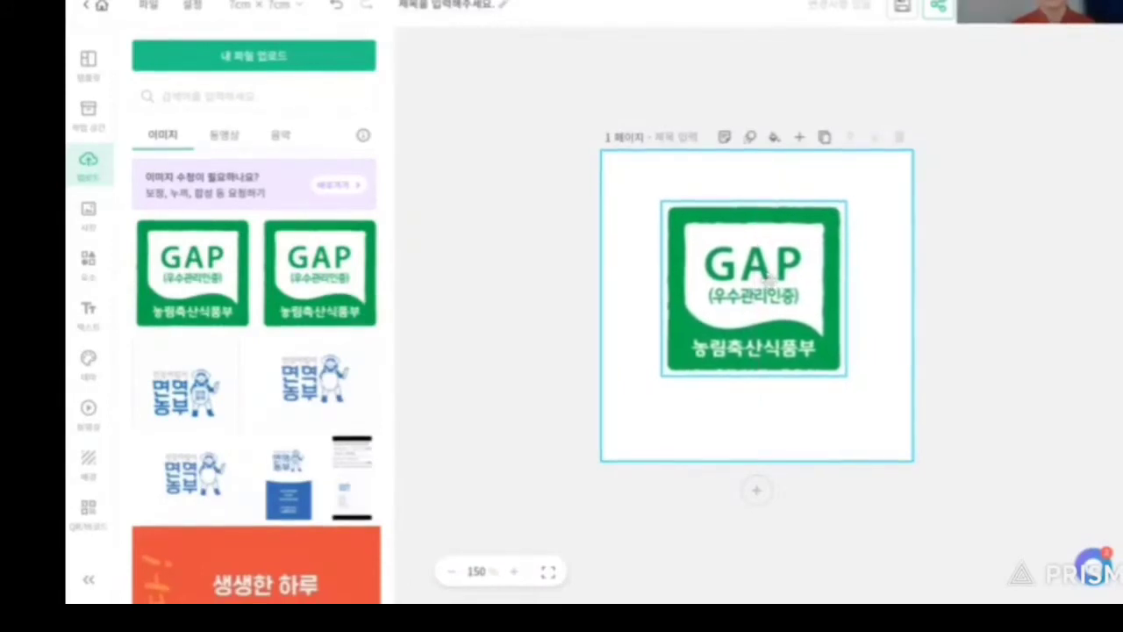
# Enlarge the GAP mark to about 4.2 cm and centre it on the page.
pyautogui.click(769, 279)
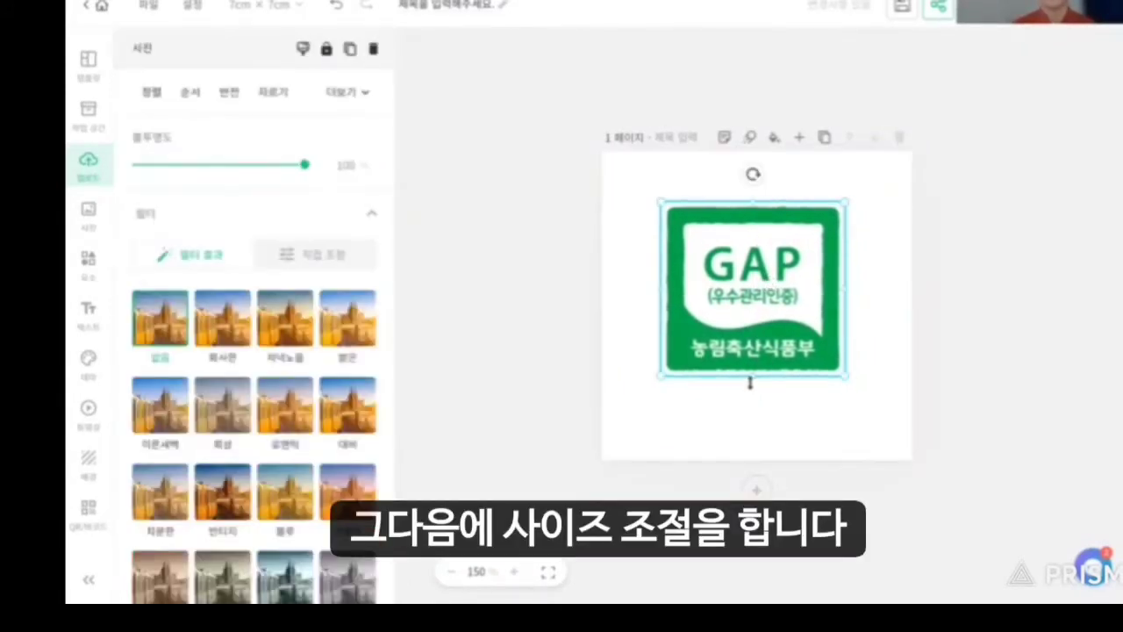
pyautogui.moveTo(754, 379)
pyautogui.mouseDown()
pyautogui.moveTo(754, 358)
pyautogui.moveTo(755, 401)
pyautogui.moveTo(755, 380)
pyautogui.mouseUp()
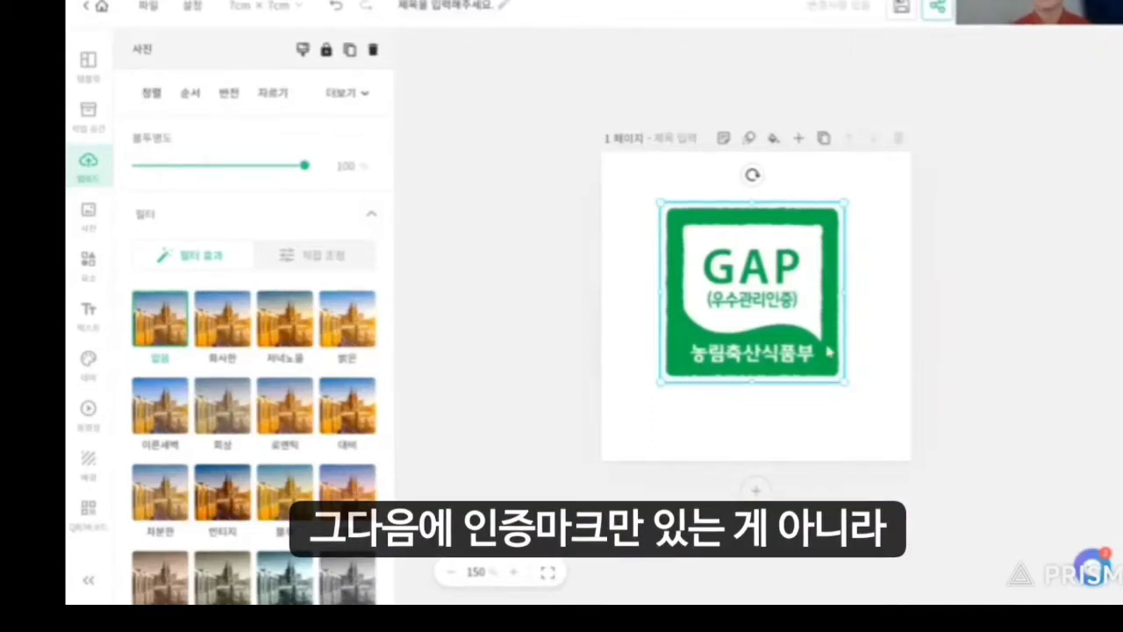
pyautogui.rightClick(760, 213)
pyautogui.moveTo(725, 230); pyautogui.dragTo(729, 219)
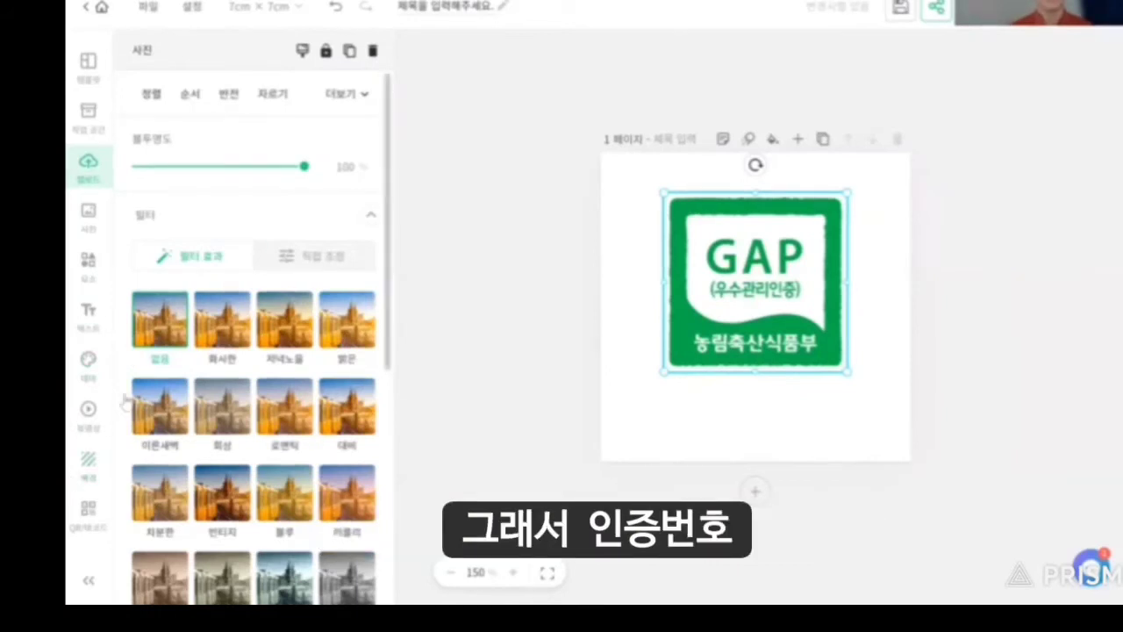
pyautogui.click(87, 321)
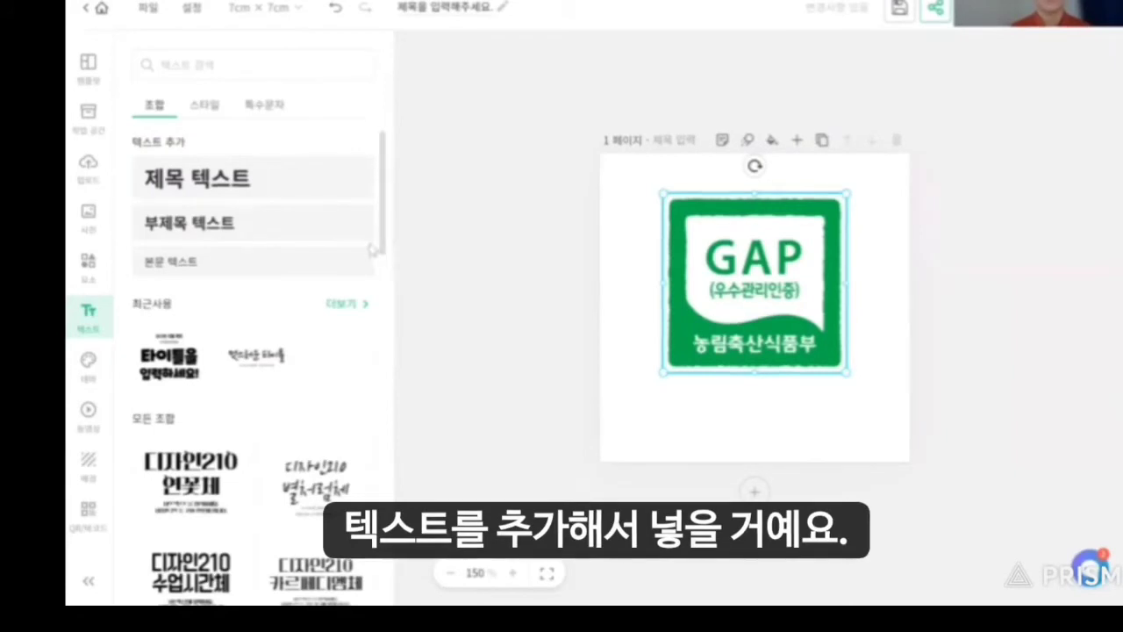
# Delete the old subtitle and place a new '부제목을 입력해주세요' subtitle box just below the GAP logo.
pyautogui.click(223, 227)
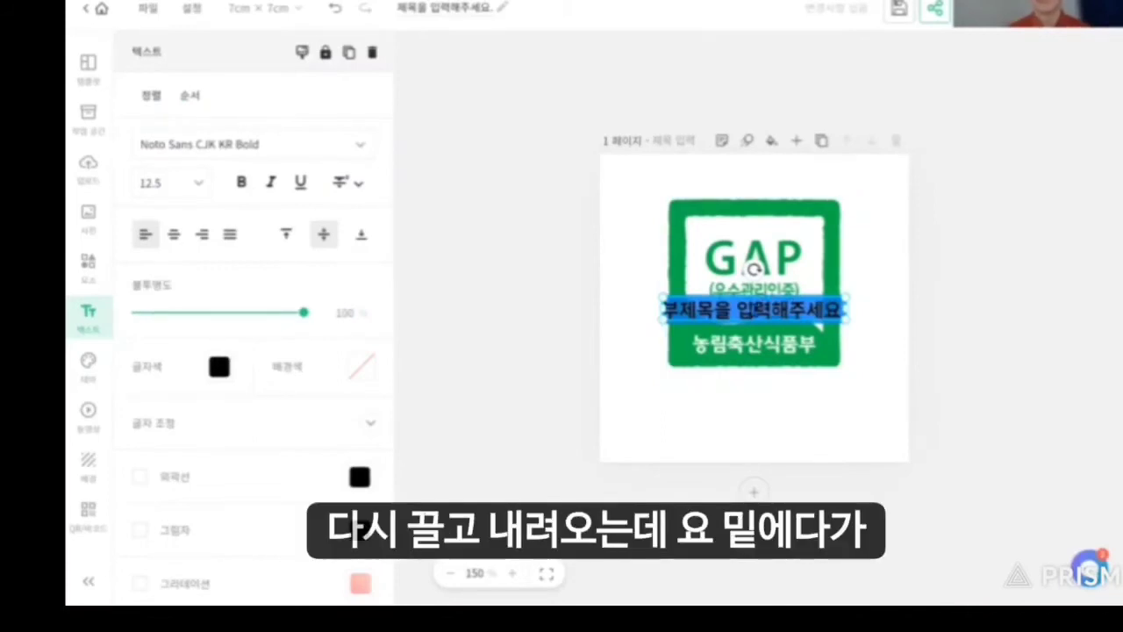
pyautogui.click(711, 384)
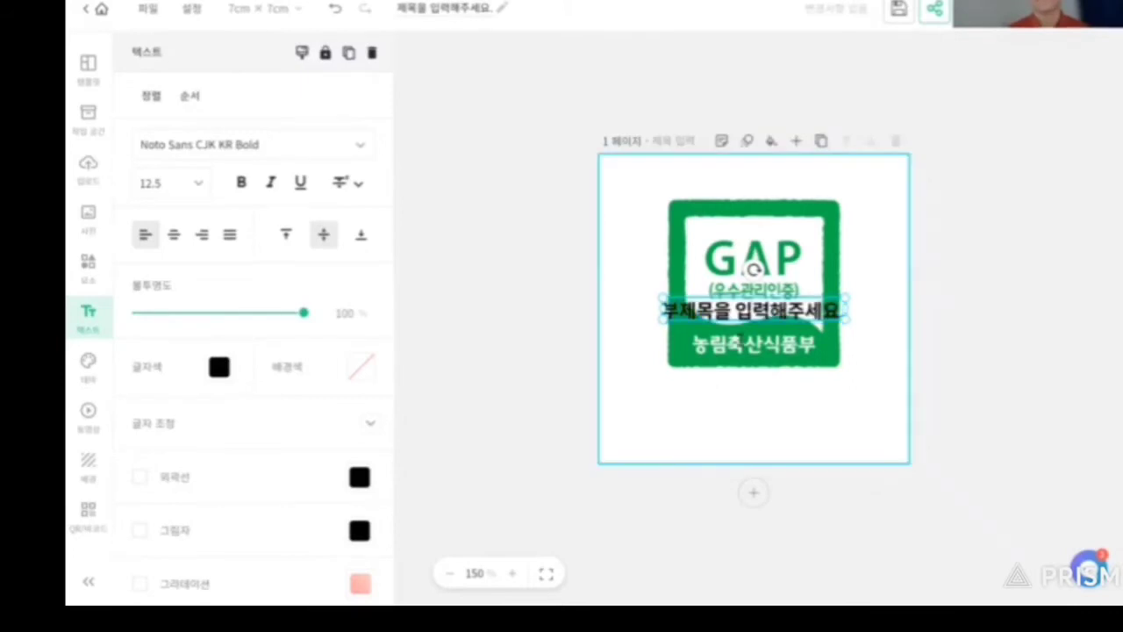
pyautogui.press('Delete')
pyautogui.click(322, 237)
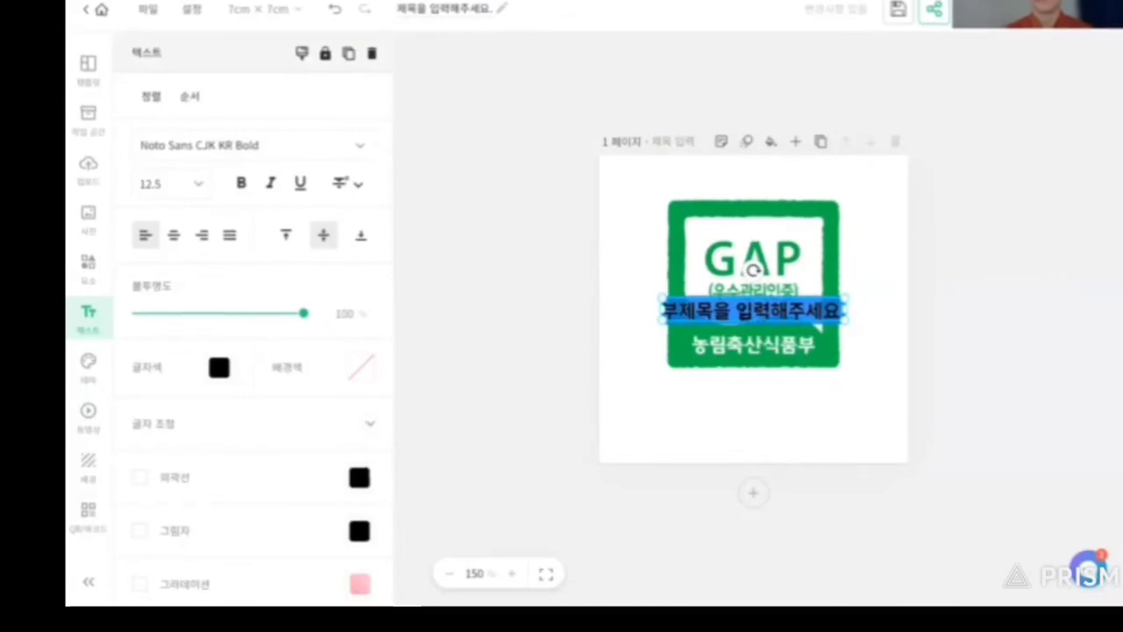
pyautogui.click(745, 318)
pyautogui.rightClick(742, 391)
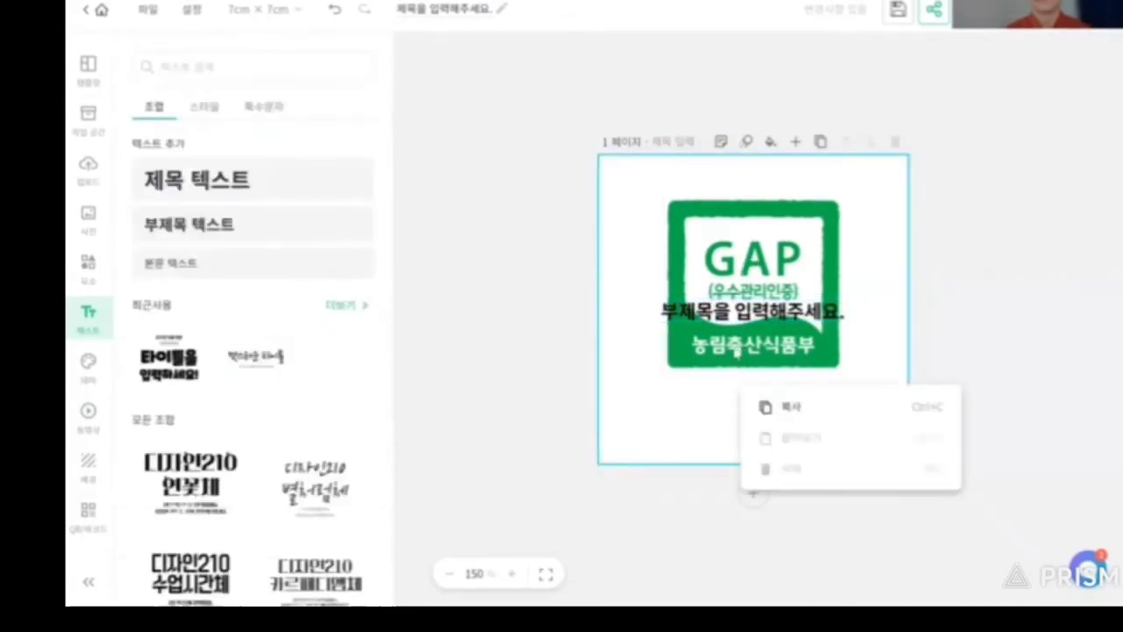
pyautogui.click(739, 317)
pyautogui.moveTo(738, 317); pyautogui.dragTo(663, 389)
pyautogui.click(768, 389)
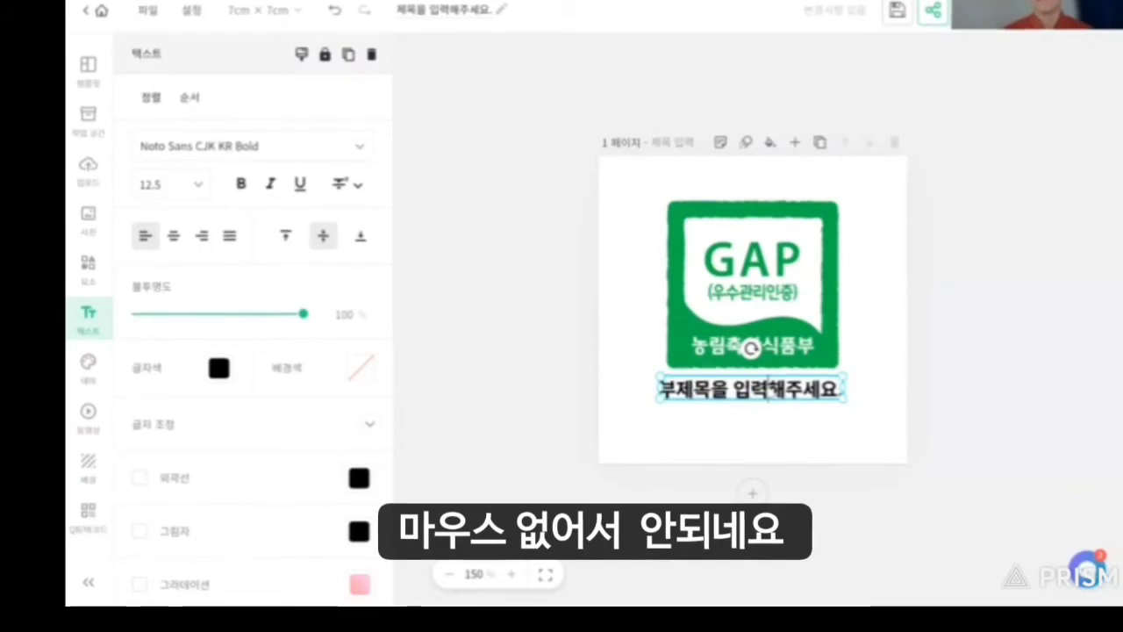
# Replace the placeholder with the certification number line and narrow the text box to fit it.
pyautogui.press('BackSpace')
pyautogui.press('BackSpace')
pyautogui.press('BackSpace')
pyautogui.press('BackSpace')
pyautogui.press('BackSpace')
pyautogui.press('BackSpace')
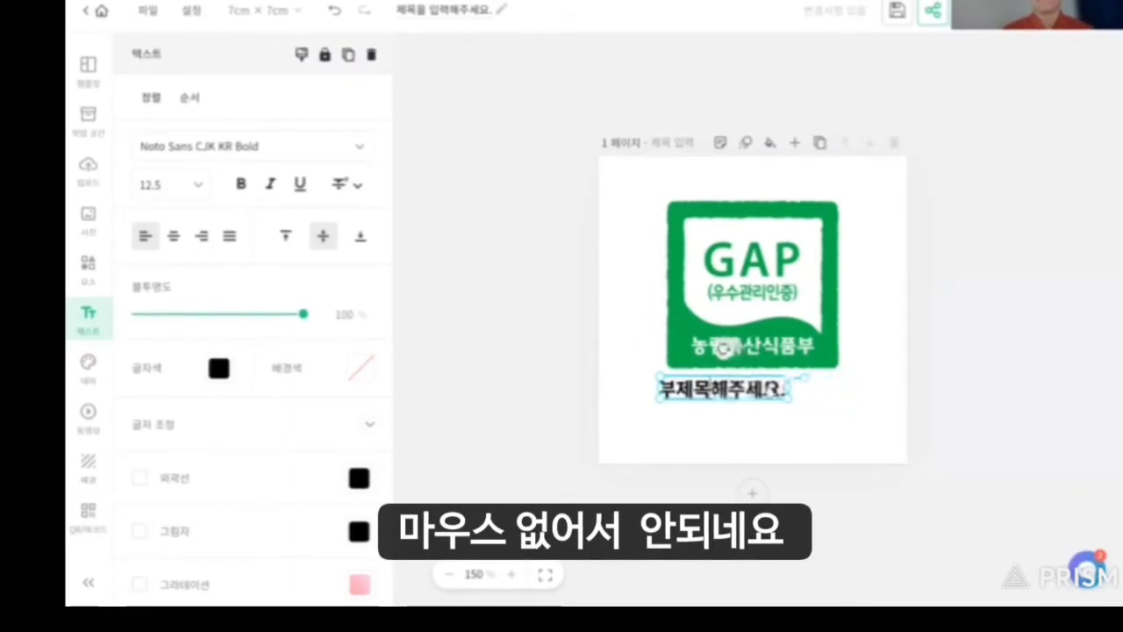
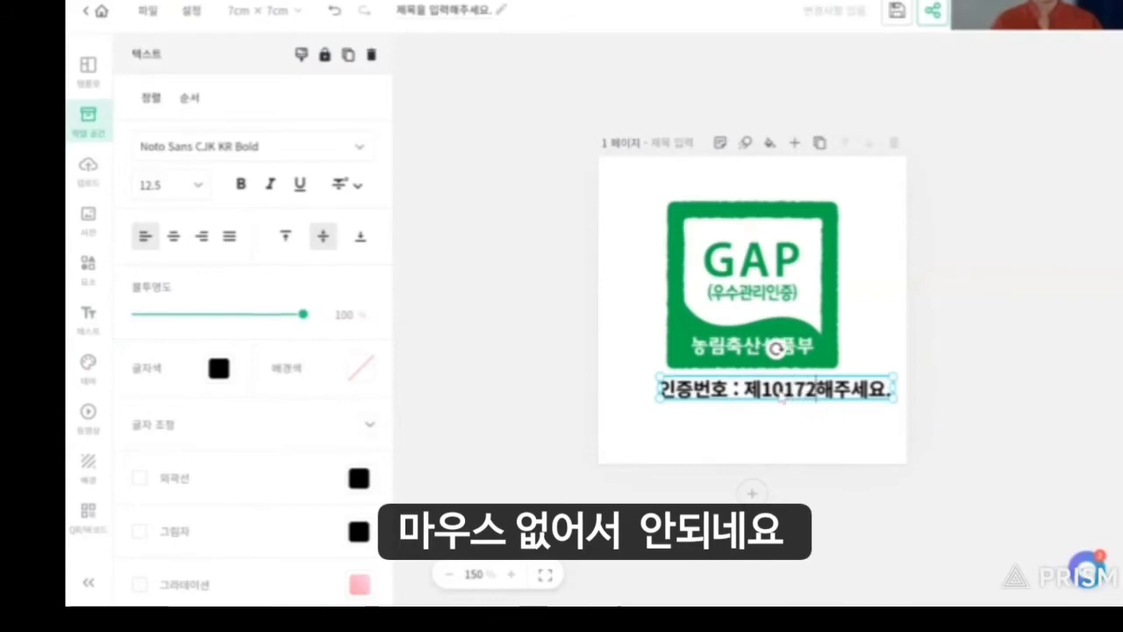
pyautogui.press('Delete')
pyautogui.press('Delete')
pyautogui.press('Delete')
pyautogui.press('Delete')
pyautogui.press('Delete')
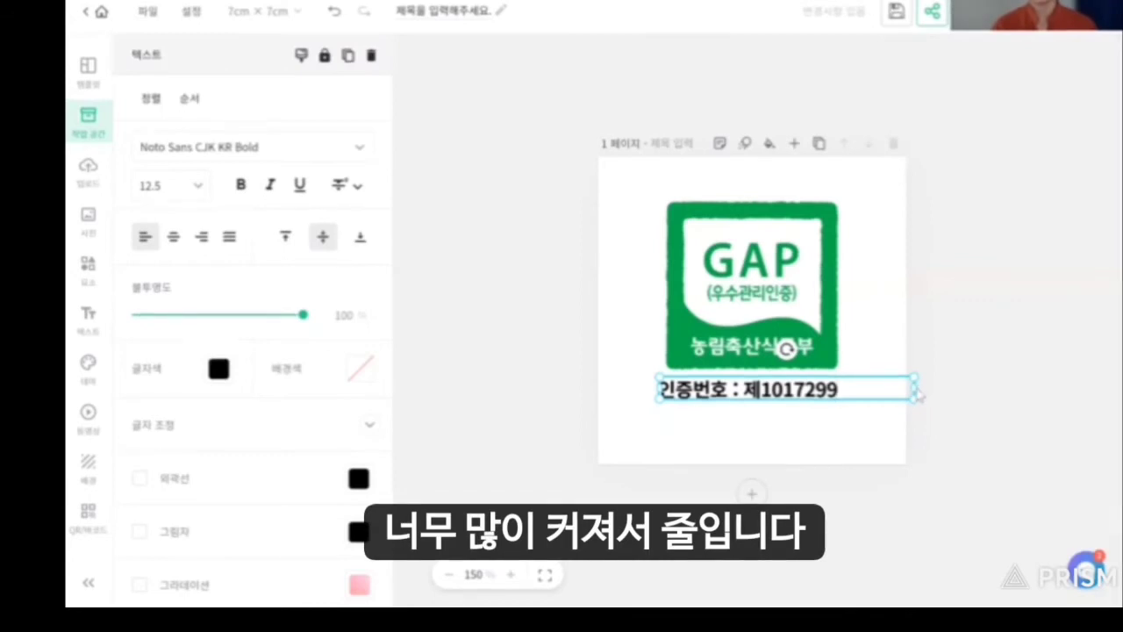
pyautogui.click(915, 394)
pyautogui.click(816, 392)
pyautogui.moveTo(913, 389); pyautogui.dragTo(847, 391)
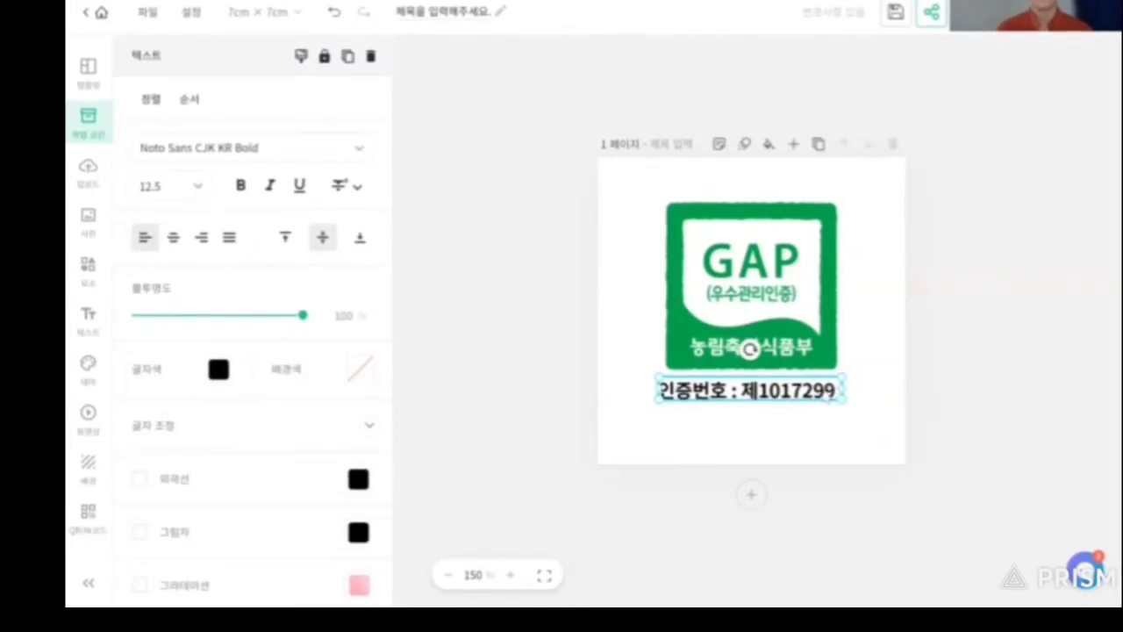
# Add a line reading '인증기관 : 용인시농업기술센터' below the certification number.
pyautogui.doubleClick(832, 397)
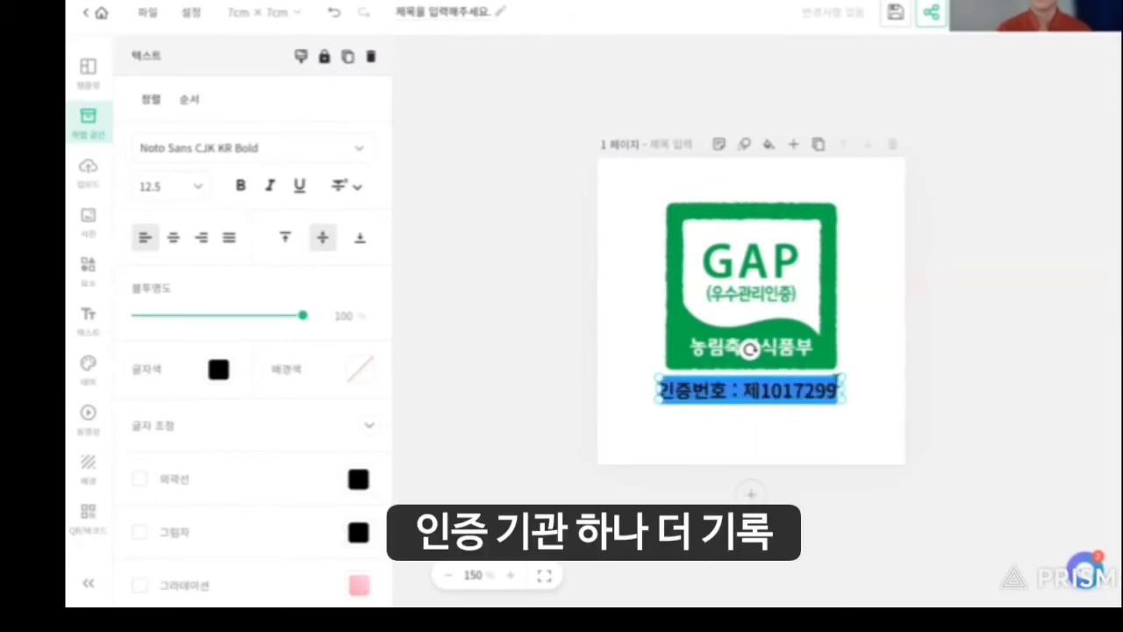
pyautogui.click(839, 393)
pyautogui.press('Return')
pyautogui.write('인증기과')
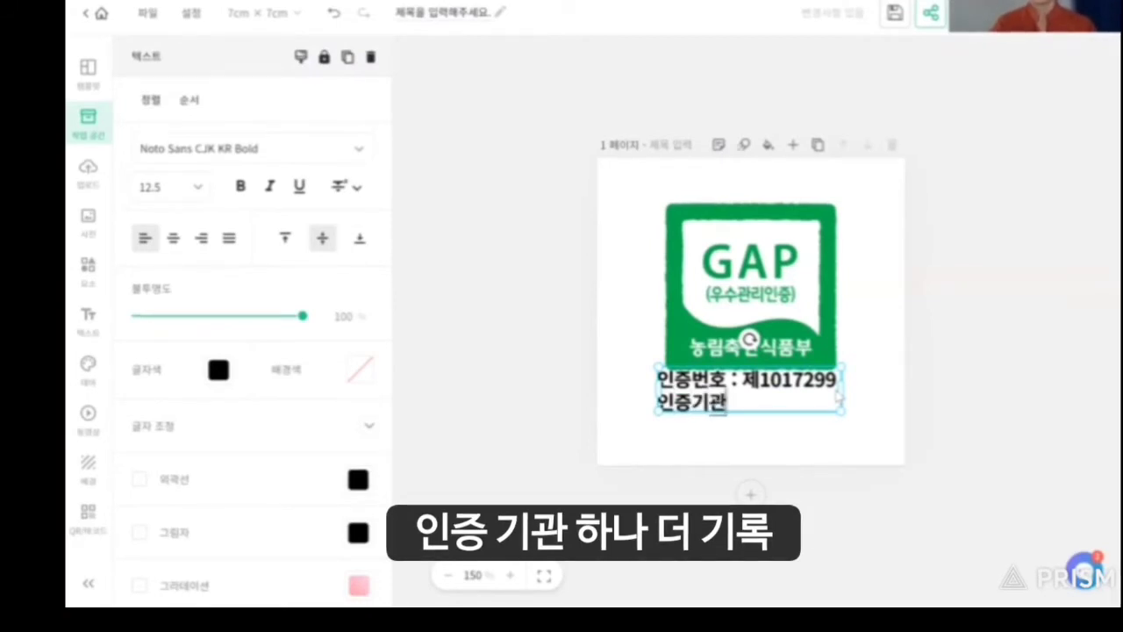
pyautogui.write(' :')
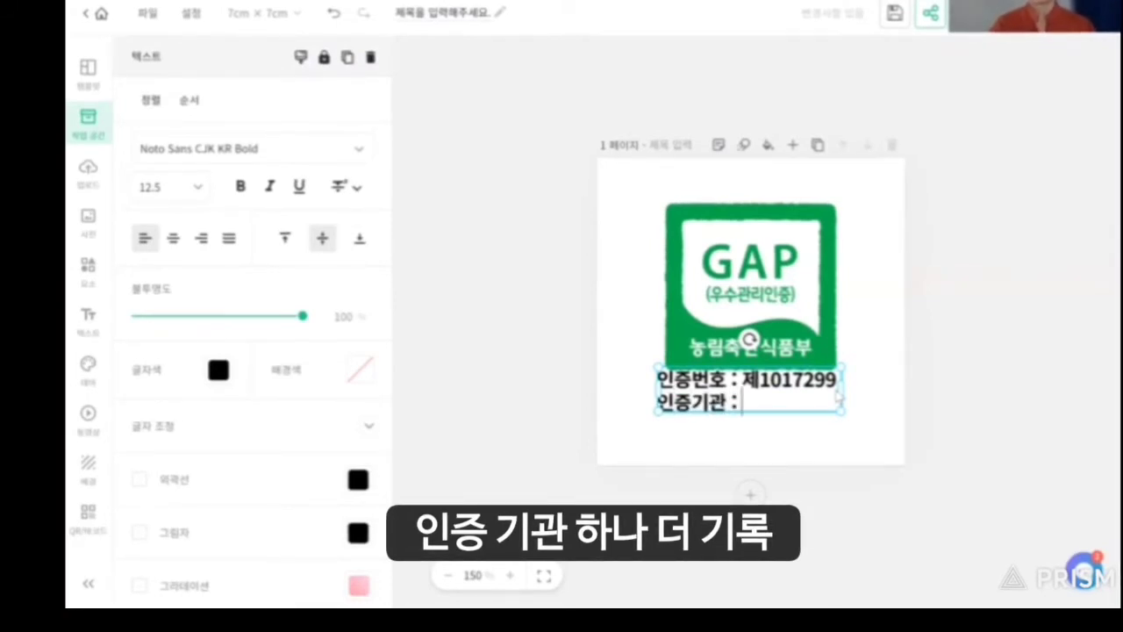
pyautogui.write(' 용인시')
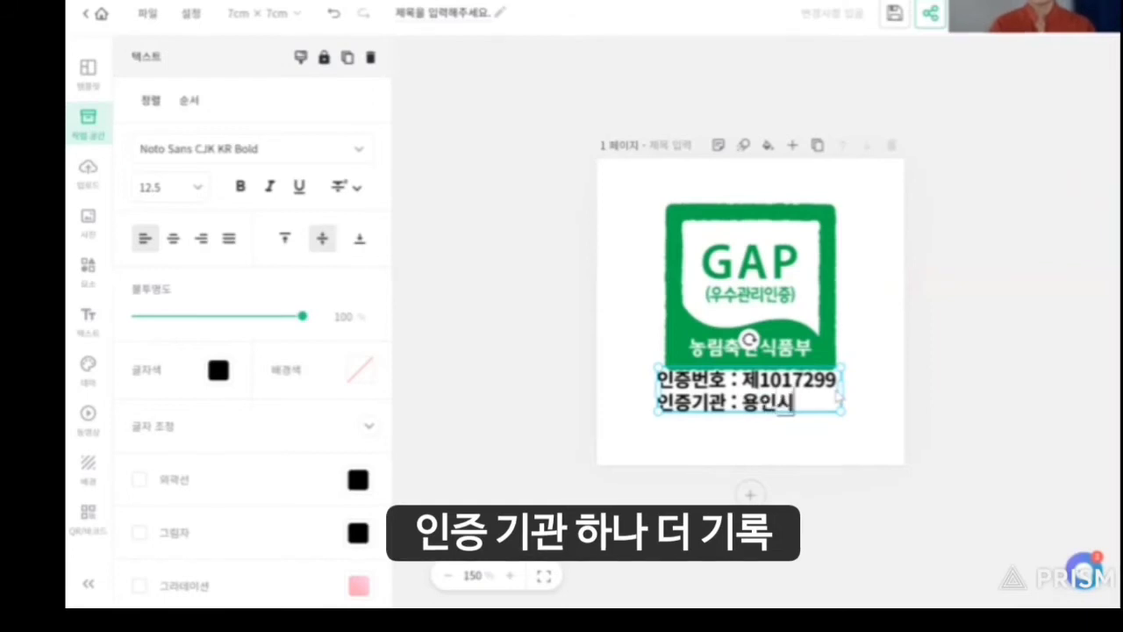
pyautogui.write('농ㅇ')
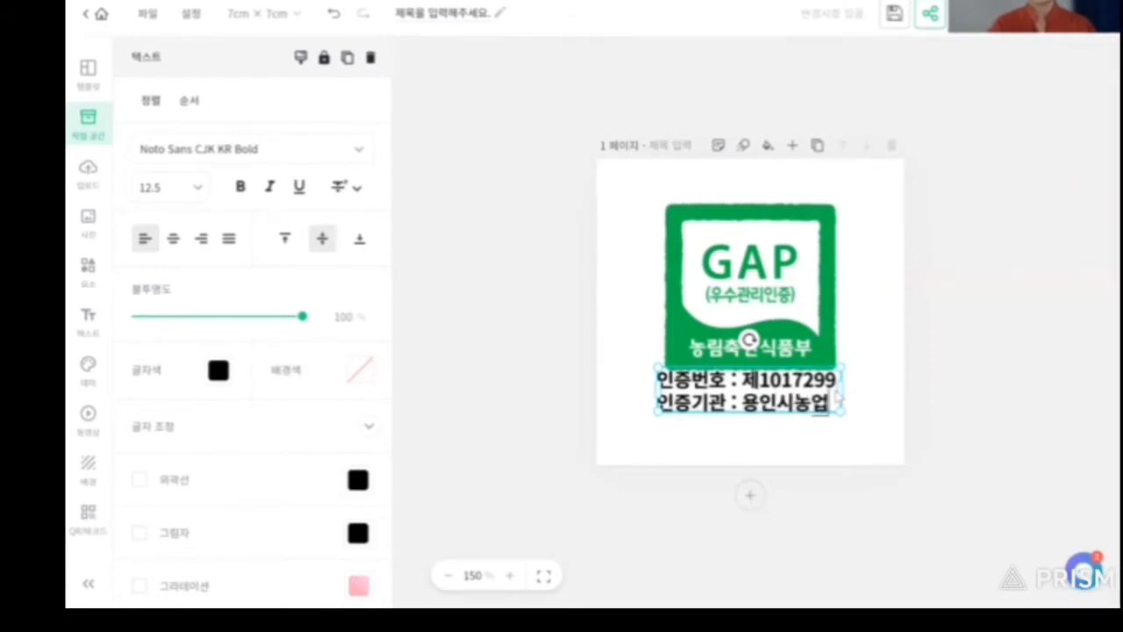
pyautogui.press('Return')
pyautogui.write('기술센ㅌㅓ')
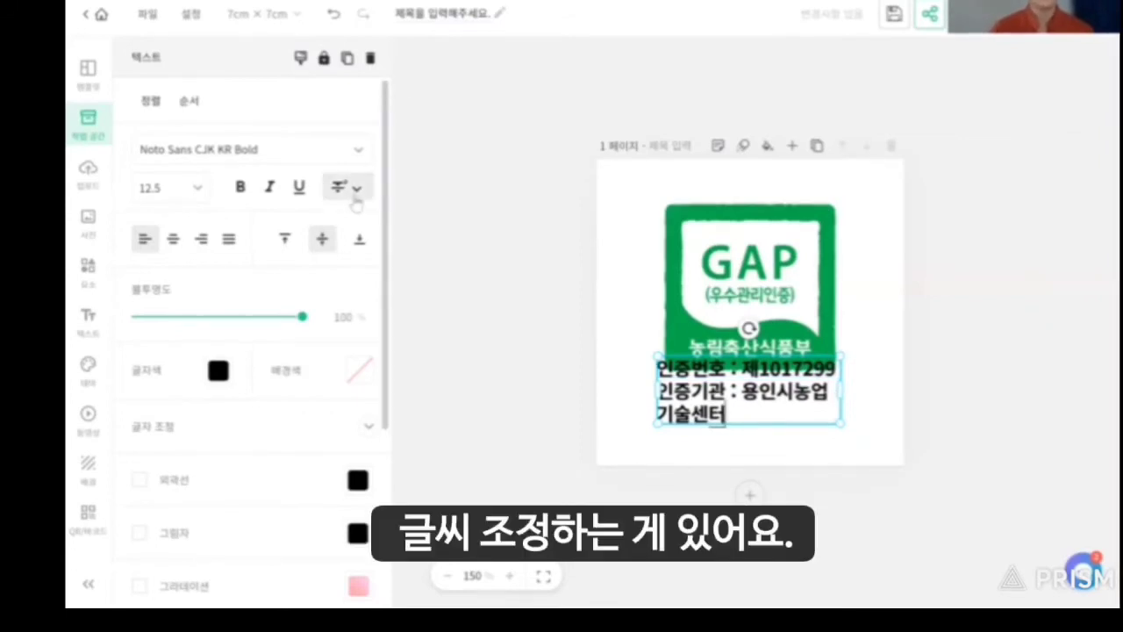
pyautogui.click(198, 192)
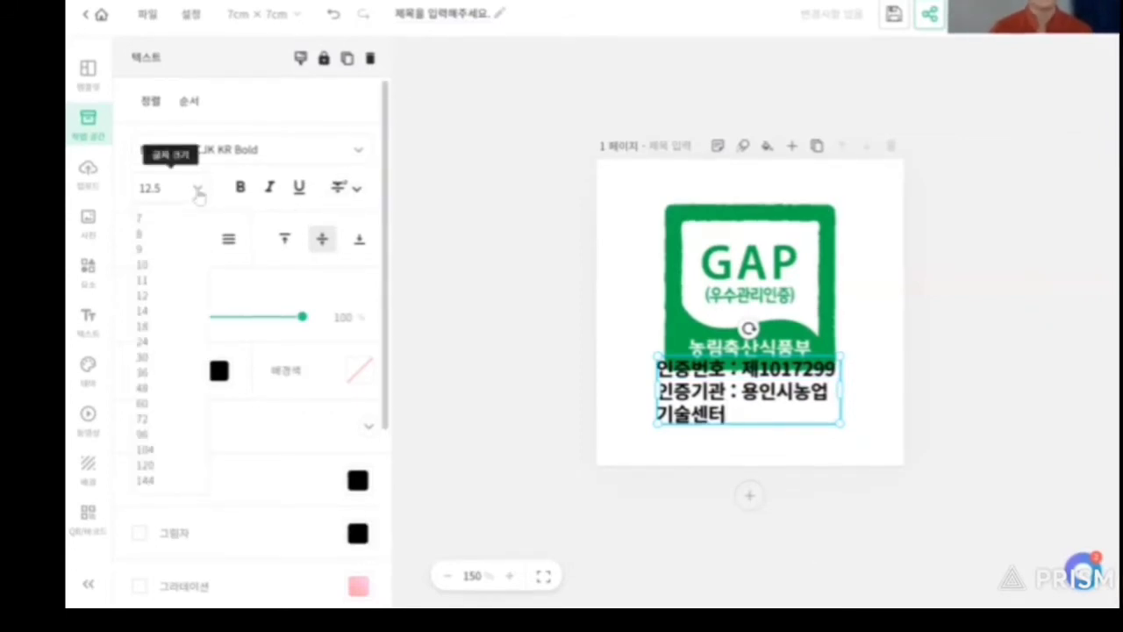
# Set the certification text to font size 9 and centre-align it.
pyautogui.click(163, 221)
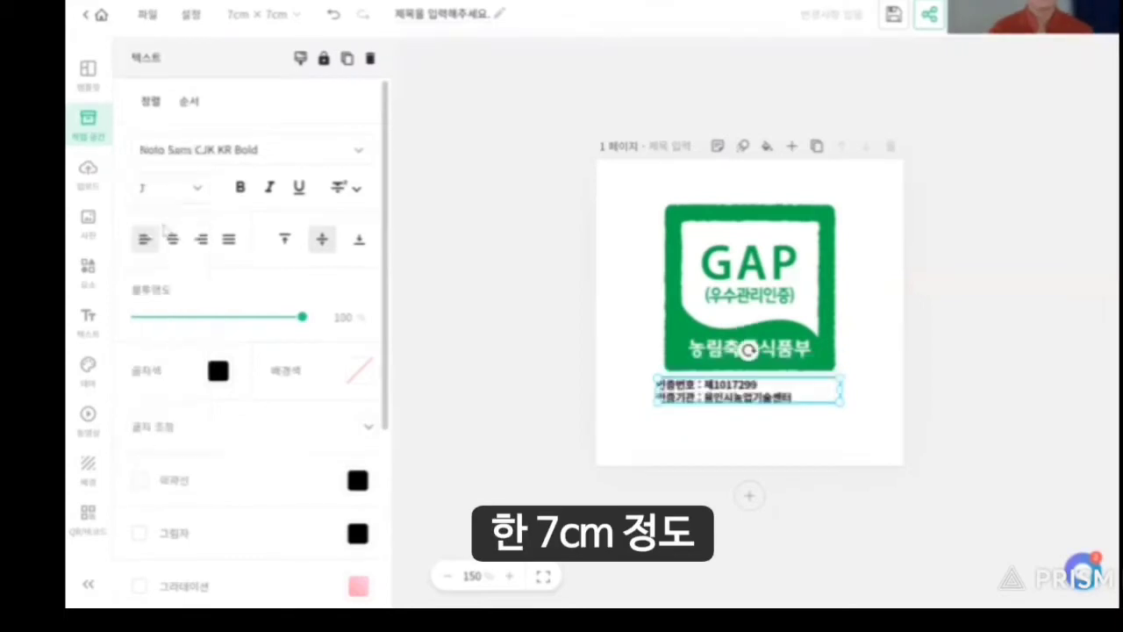
pyautogui.click(196, 197)
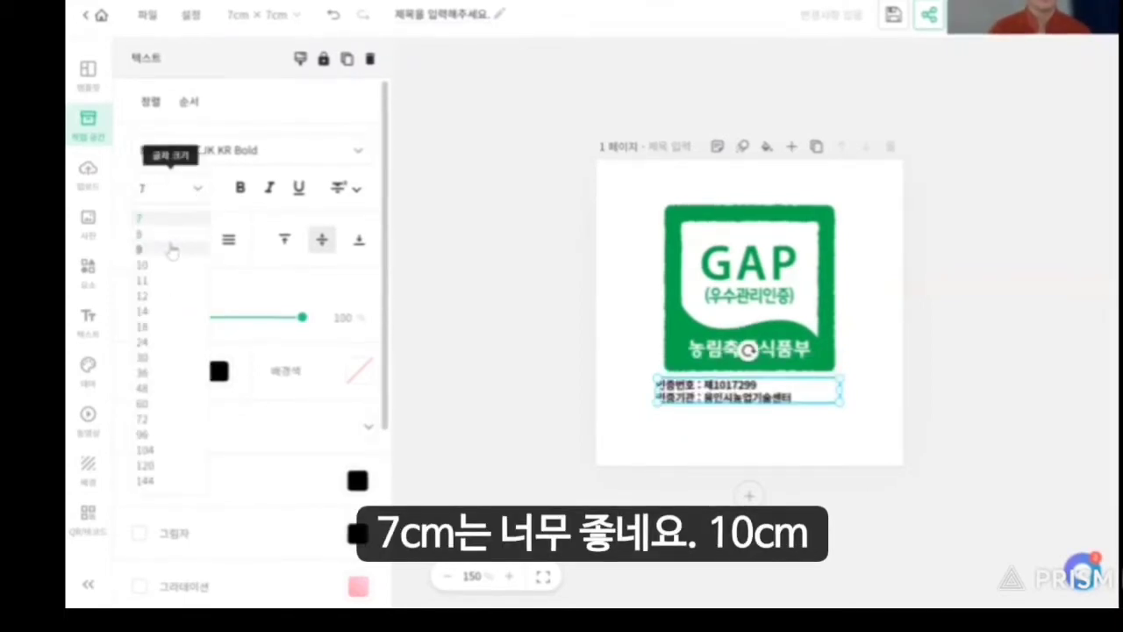
pyautogui.click(171, 266)
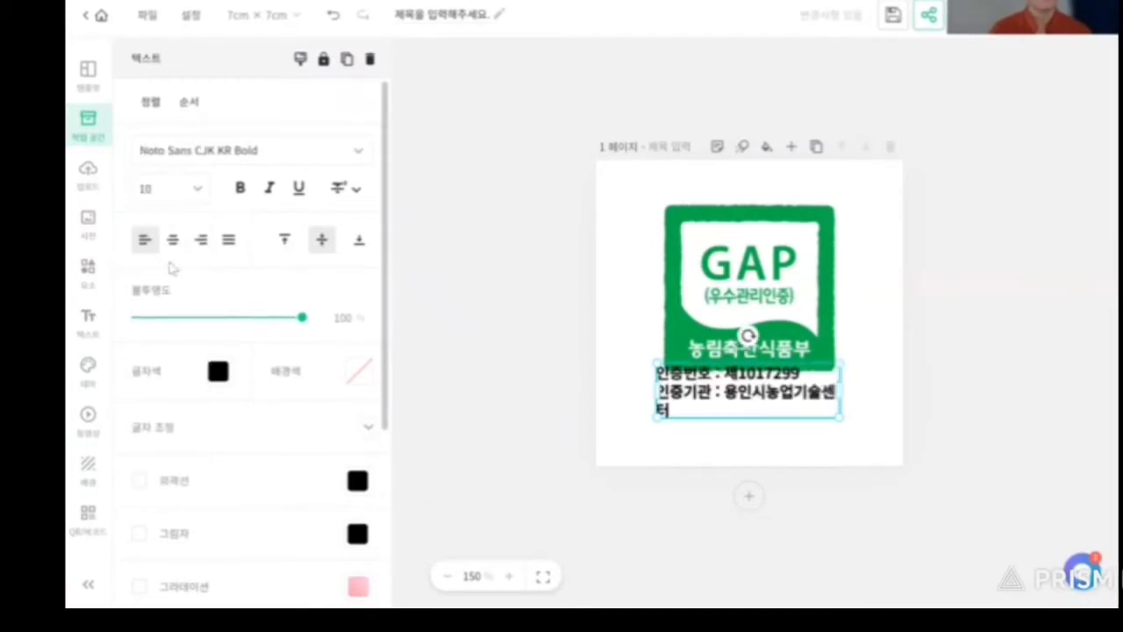
pyautogui.click(194, 193)
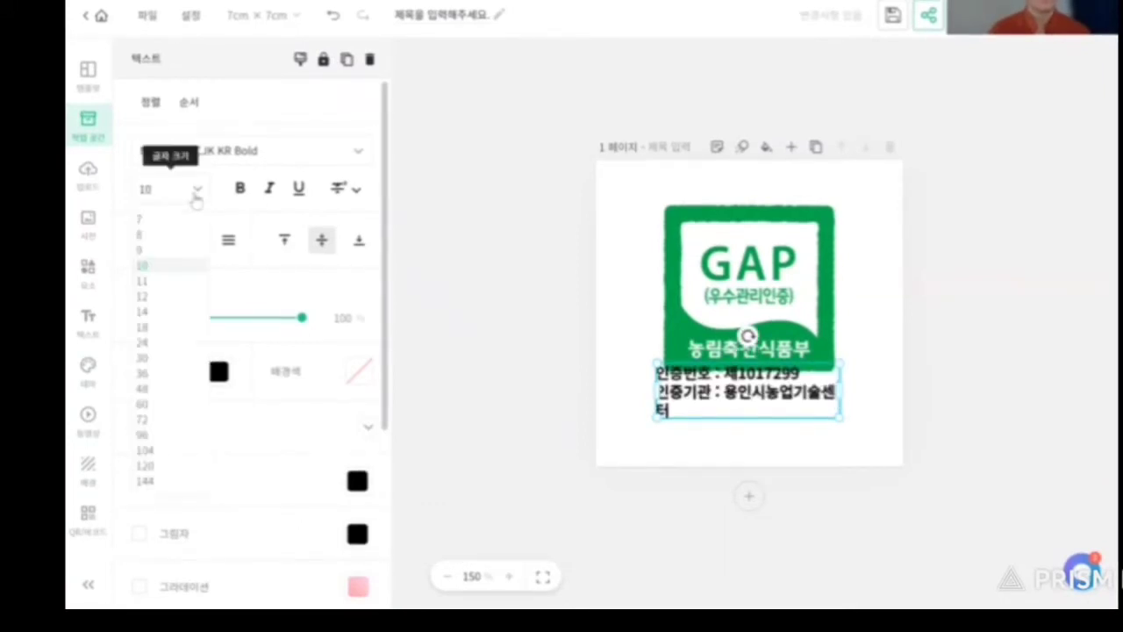
pyautogui.click(167, 250)
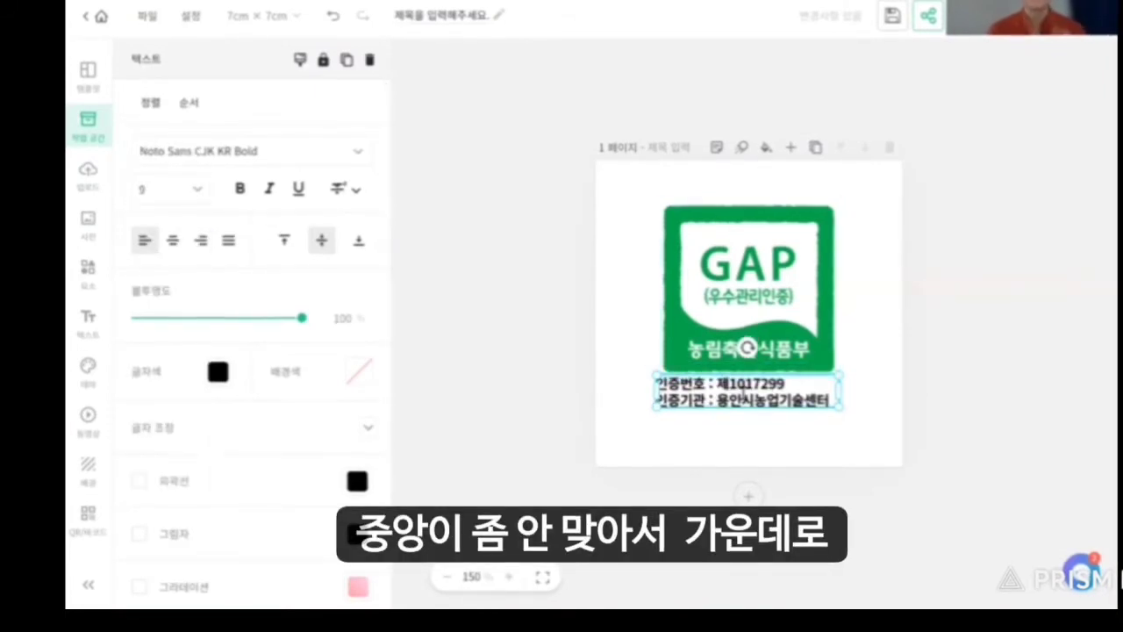
pyautogui.click(173, 250)
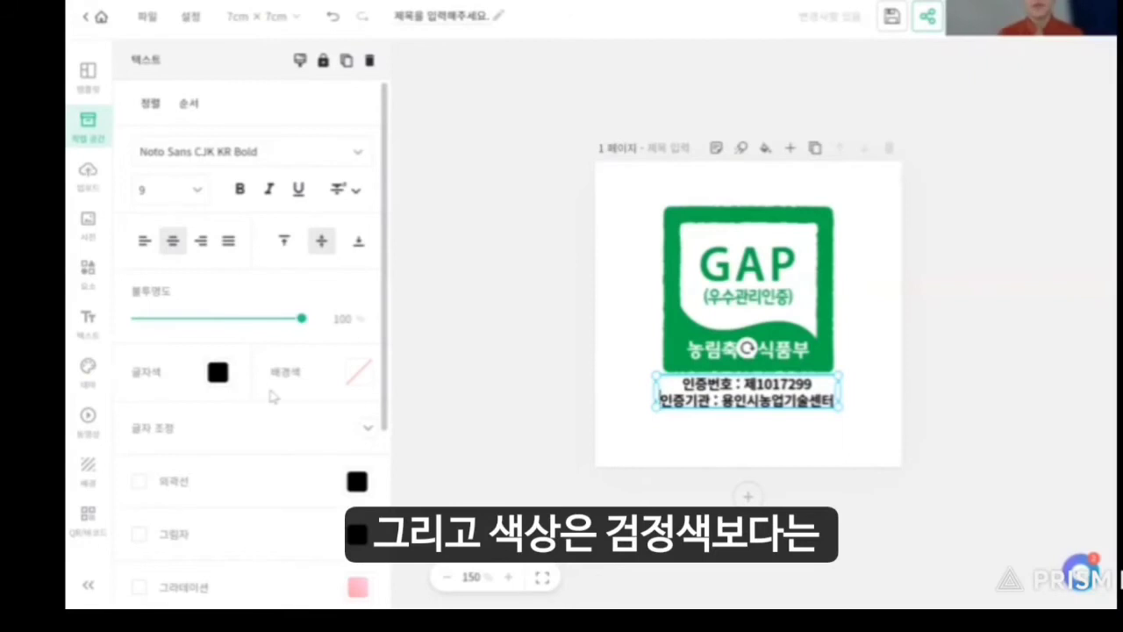
# Colour the certification text green #029956 using the custom colour picker.
pyautogui.click(217, 373)
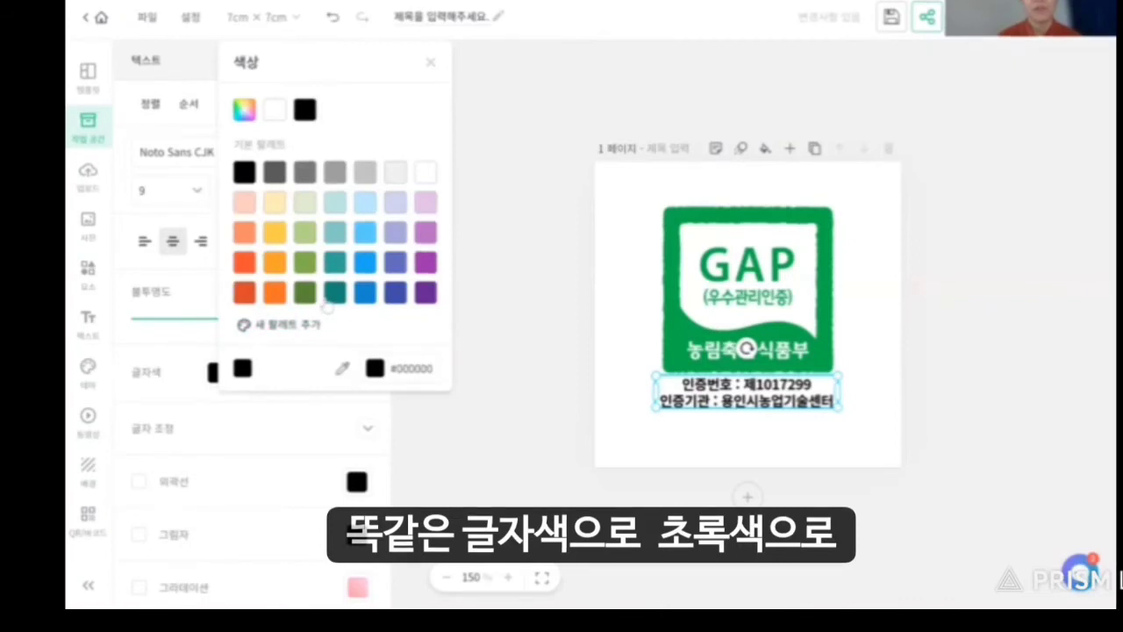
pyautogui.click(327, 300)
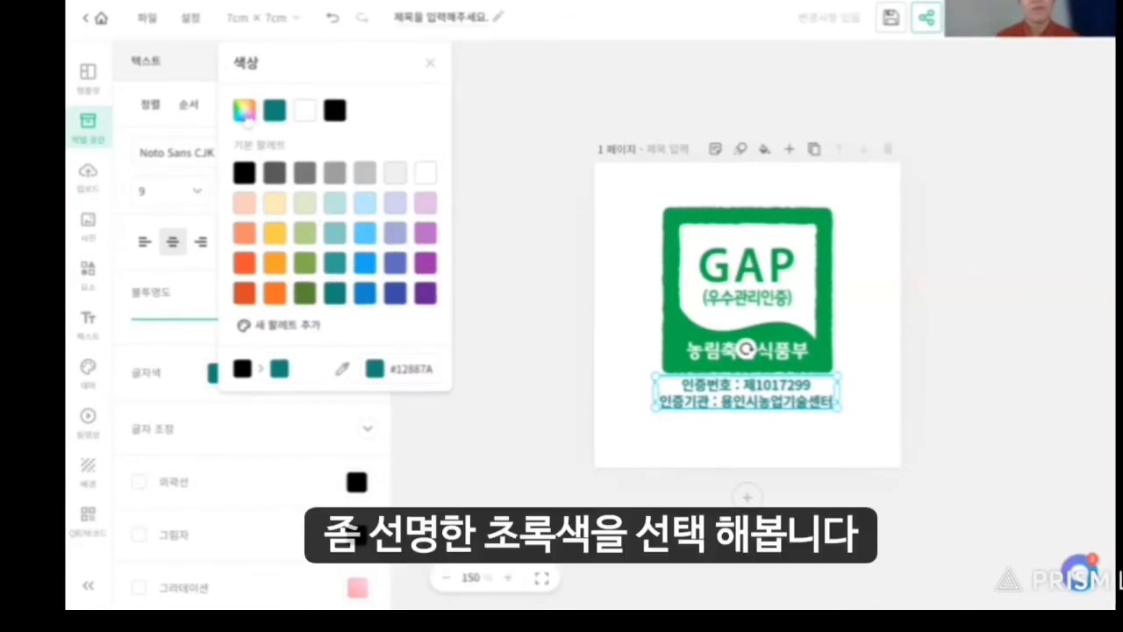
pyautogui.click(246, 116)
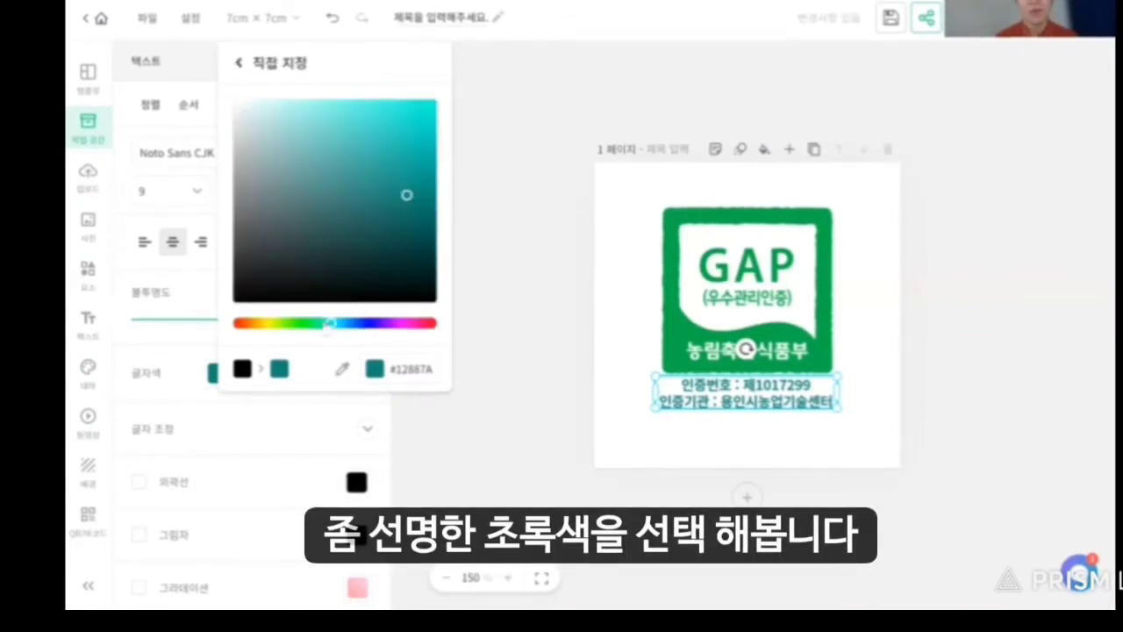
pyautogui.moveTo(325, 324); pyautogui.dragTo(320, 325)
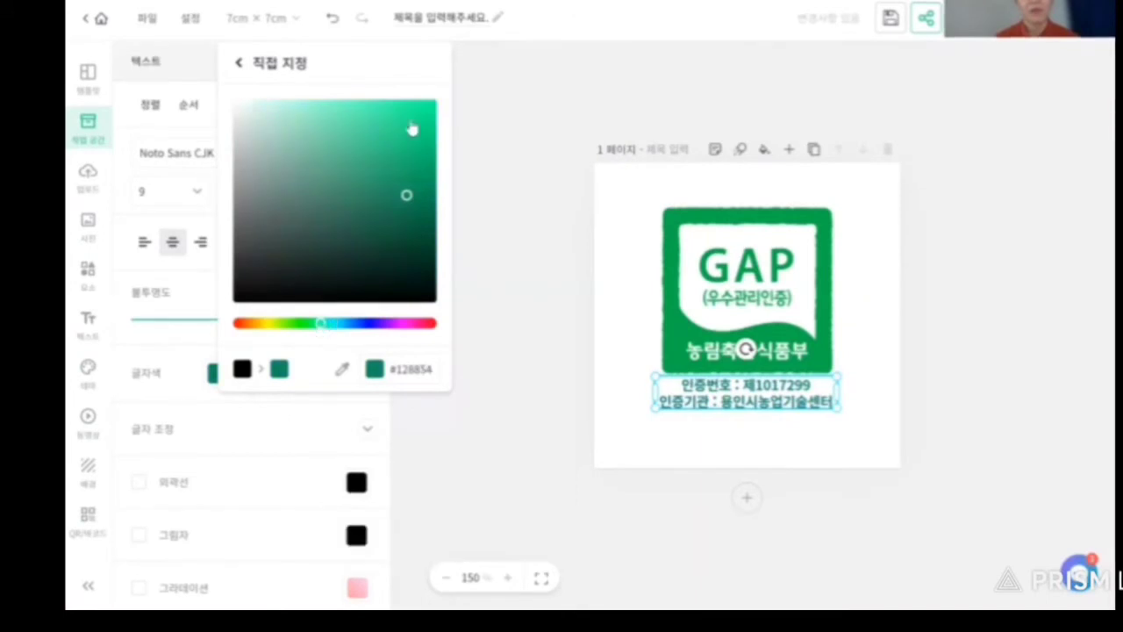
pyautogui.click(424, 165)
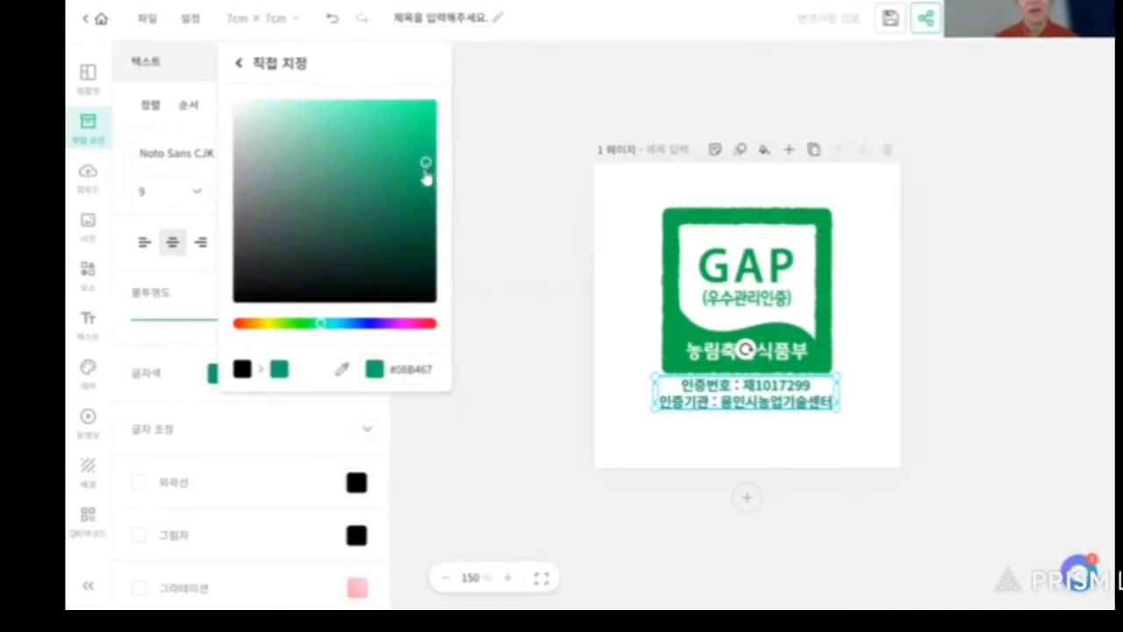
pyautogui.click(429, 184)
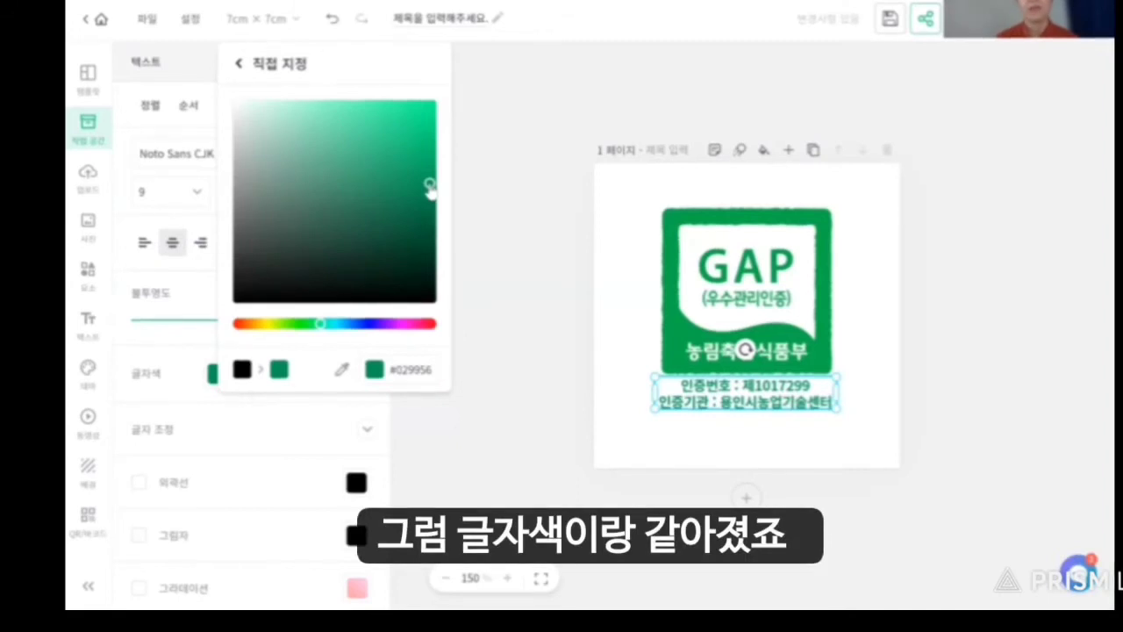
pyautogui.click(481, 225)
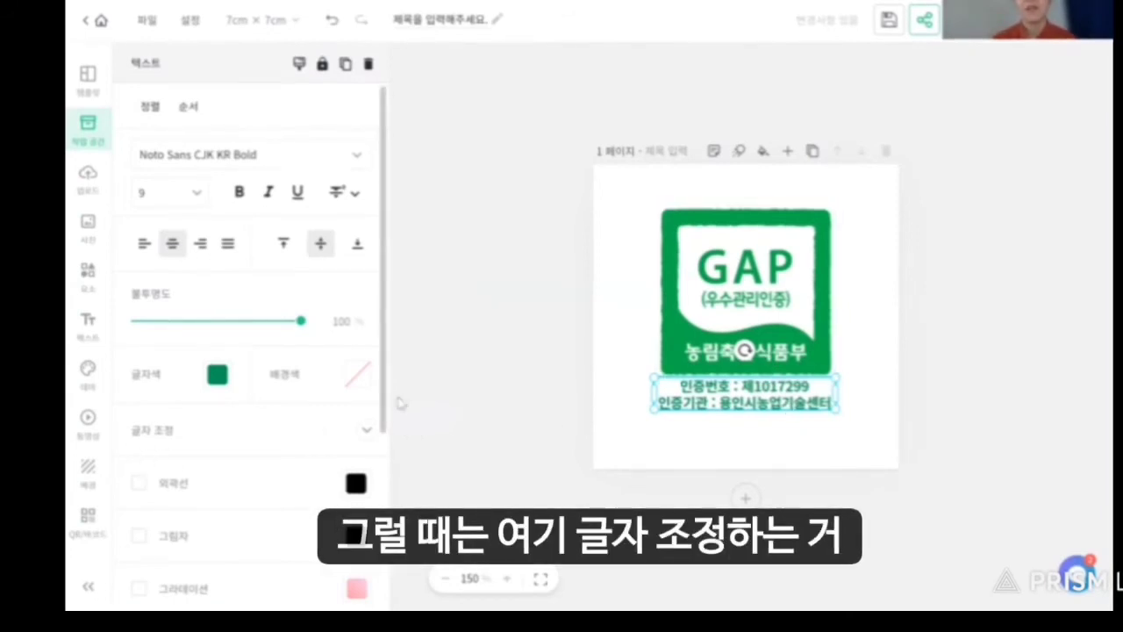
# Widen the certification text's line spacing in 글자 조정 from 1.2 to about 1.35, then deselect it.
pyautogui.click(366, 434)
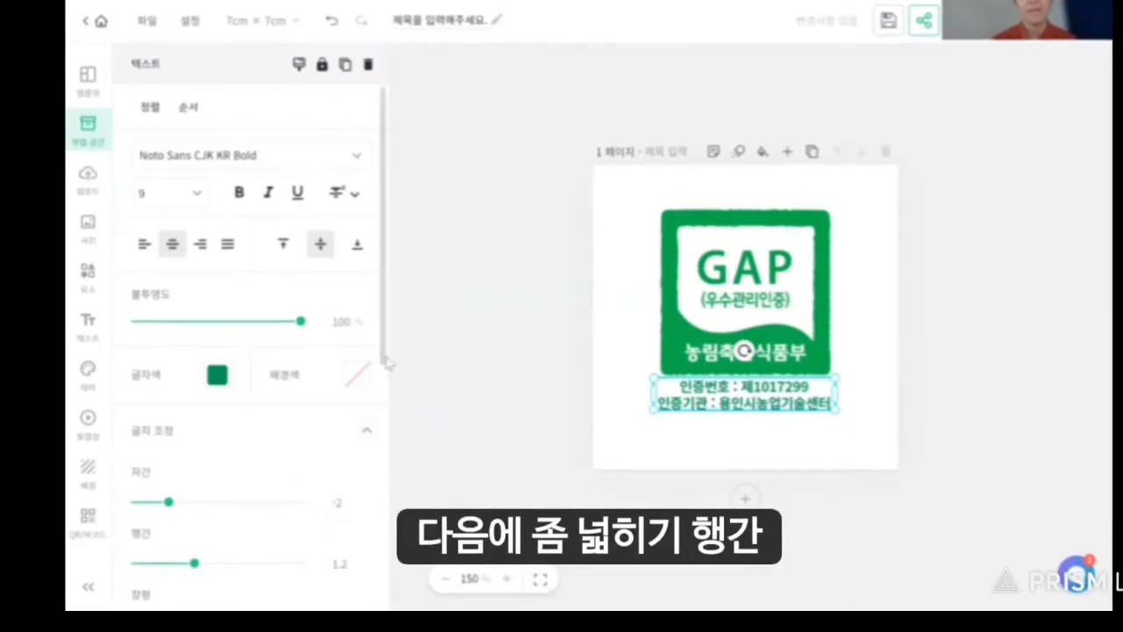
pyautogui.scroll(-1, 386, 421)
pyautogui.scroll(-1, 391, 434)
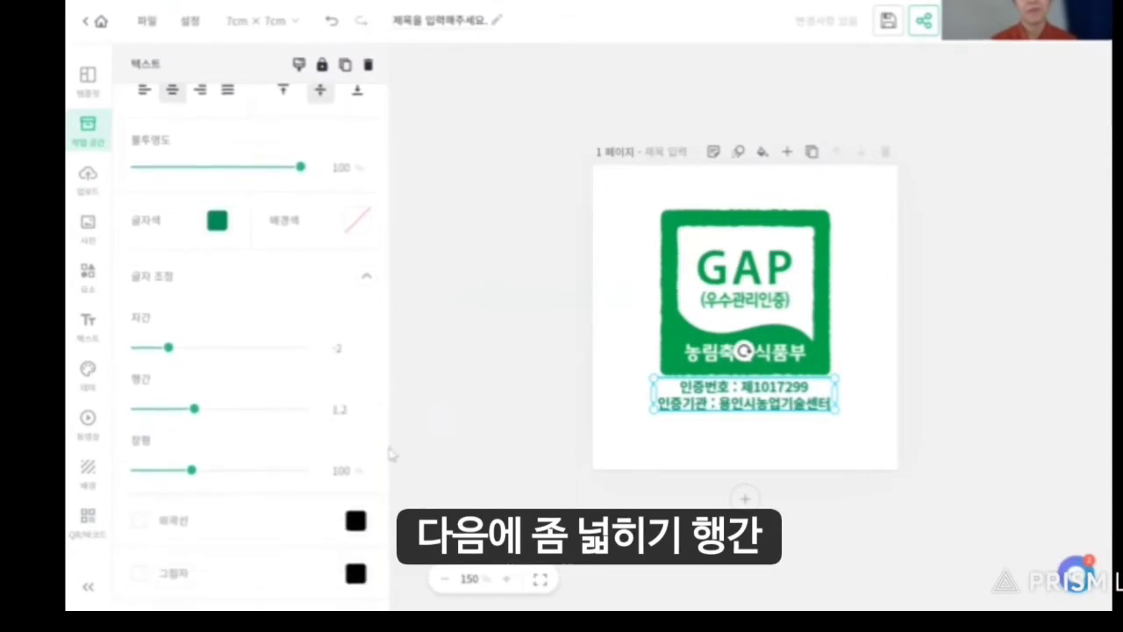
pyautogui.moveTo(196, 412); pyautogui.dragTo(205, 420)
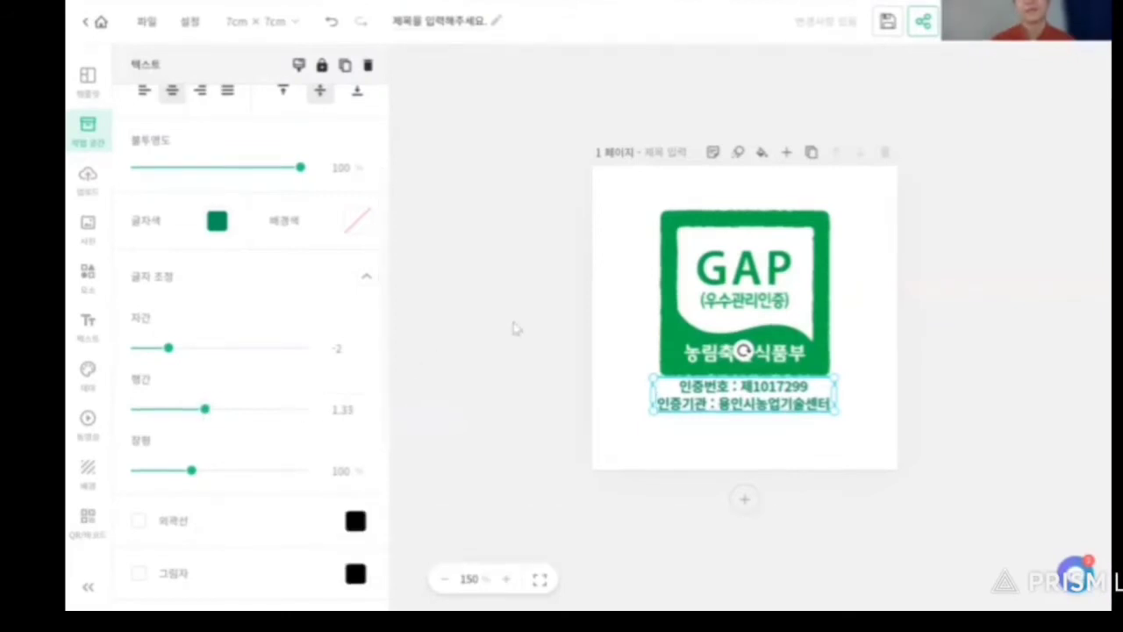
pyautogui.click(514, 325)
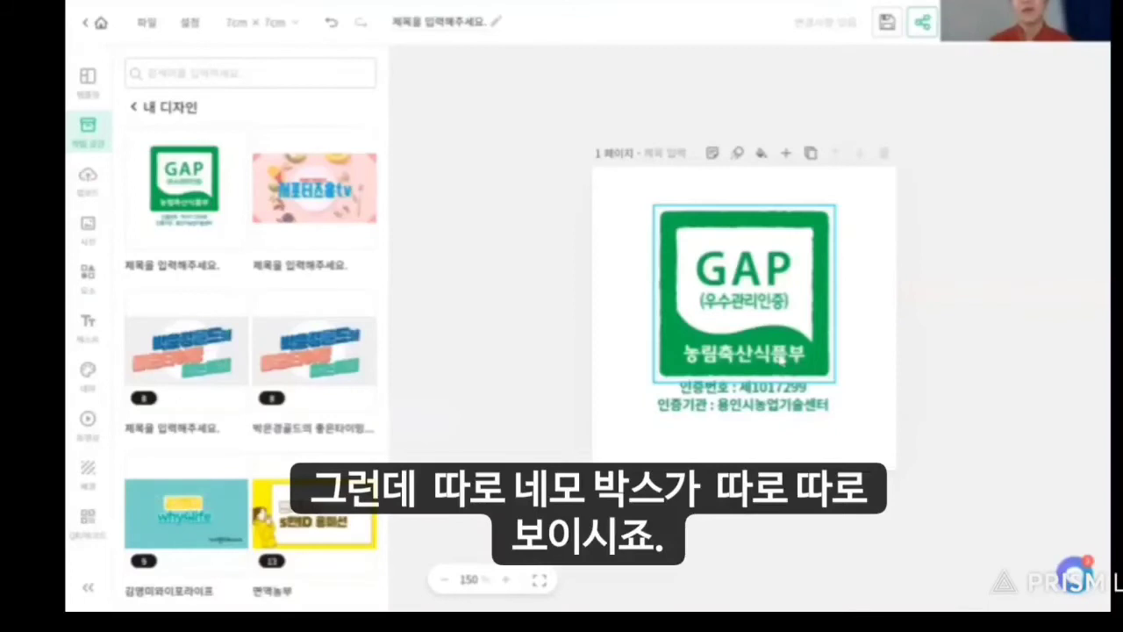
pyautogui.click(763, 335)
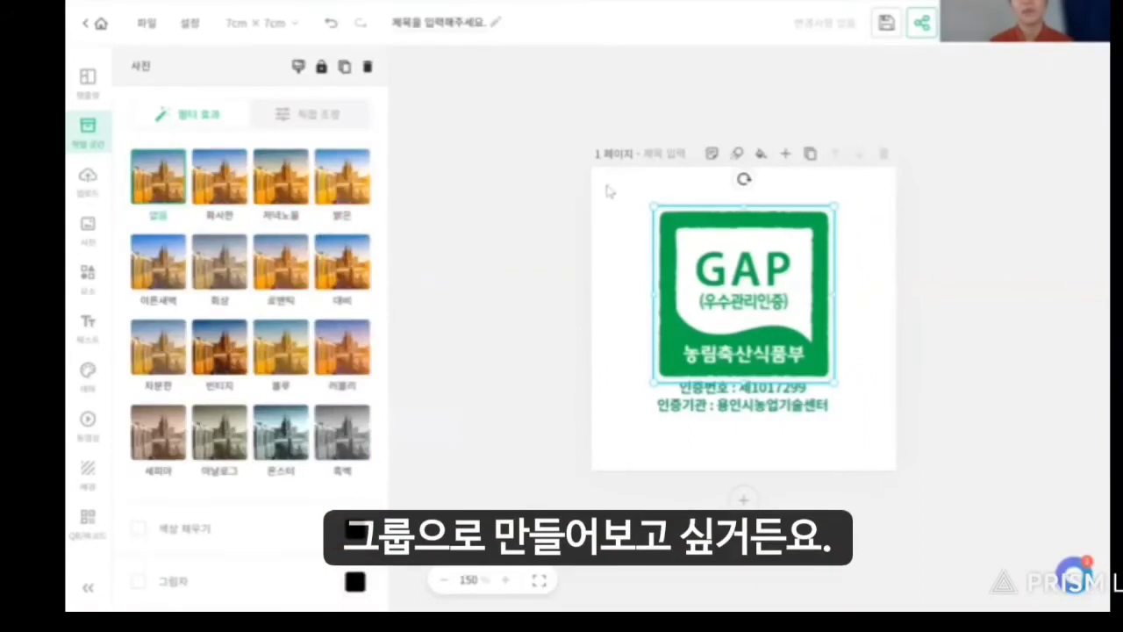
pyautogui.moveTo(608, 184); pyautogui.dragTo(882, 446)
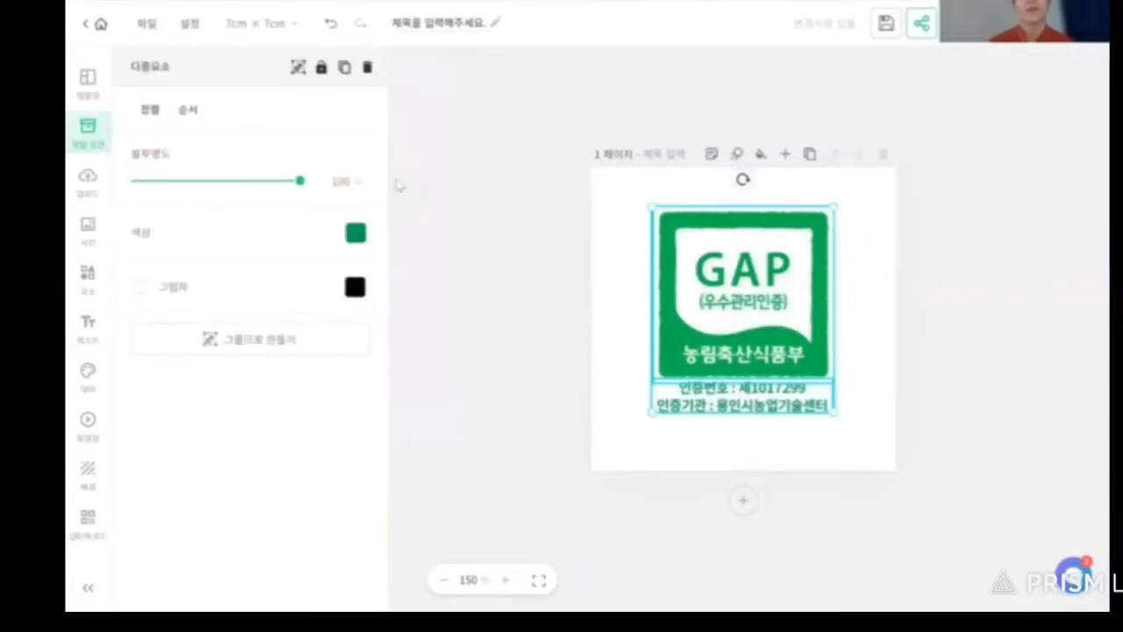
pyautogui.click(260, 350)
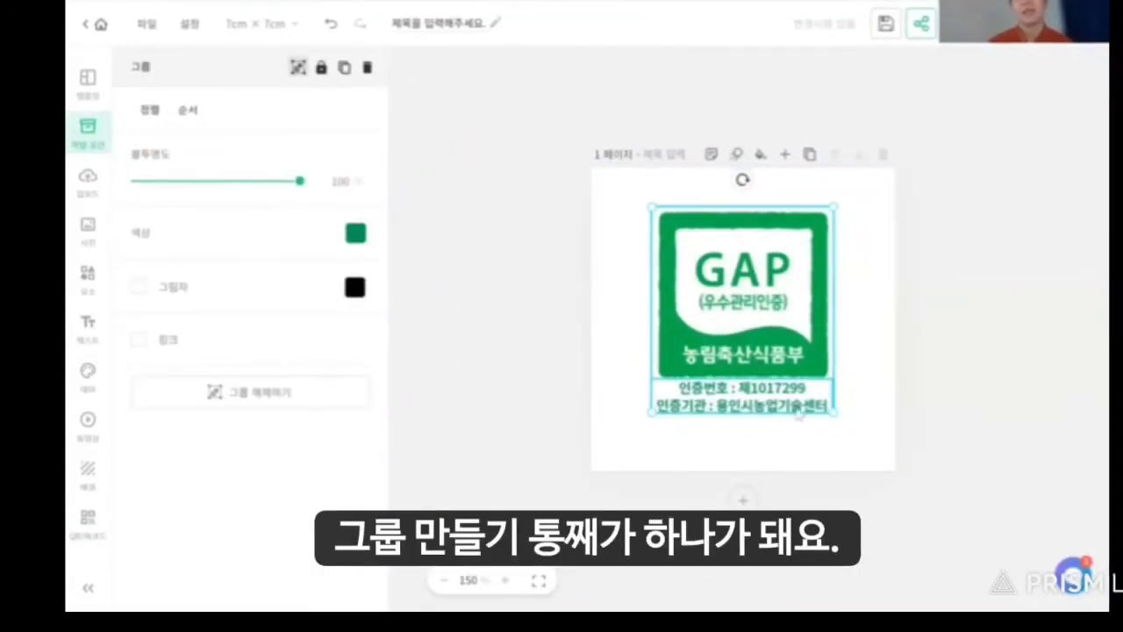
pyautogui.click(864, 382)
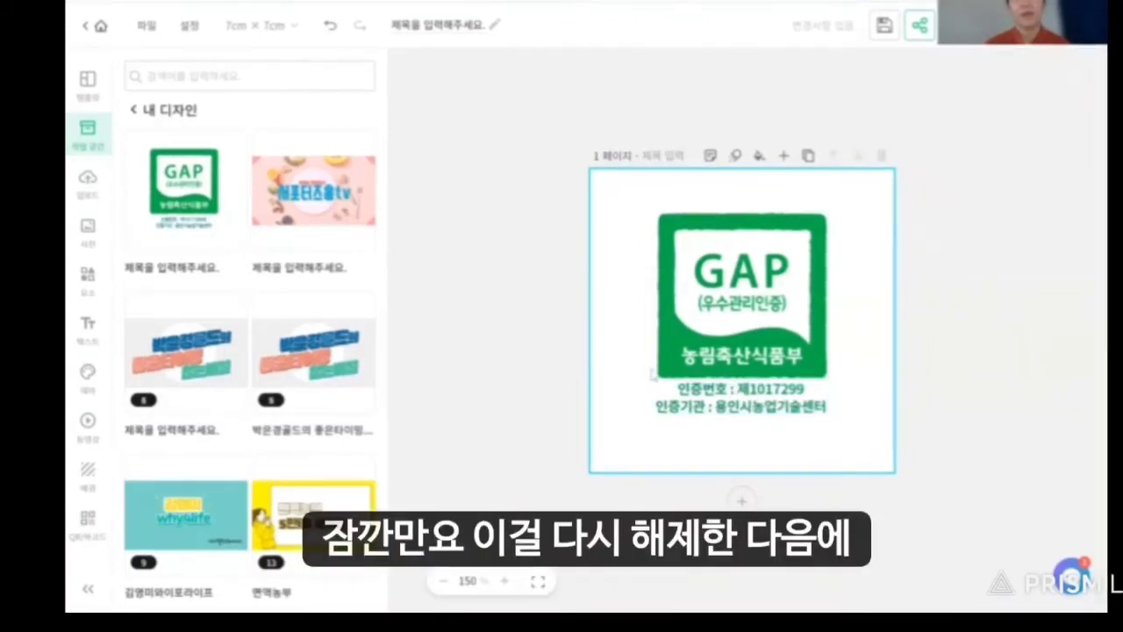
pyautogui.click(654, 372)
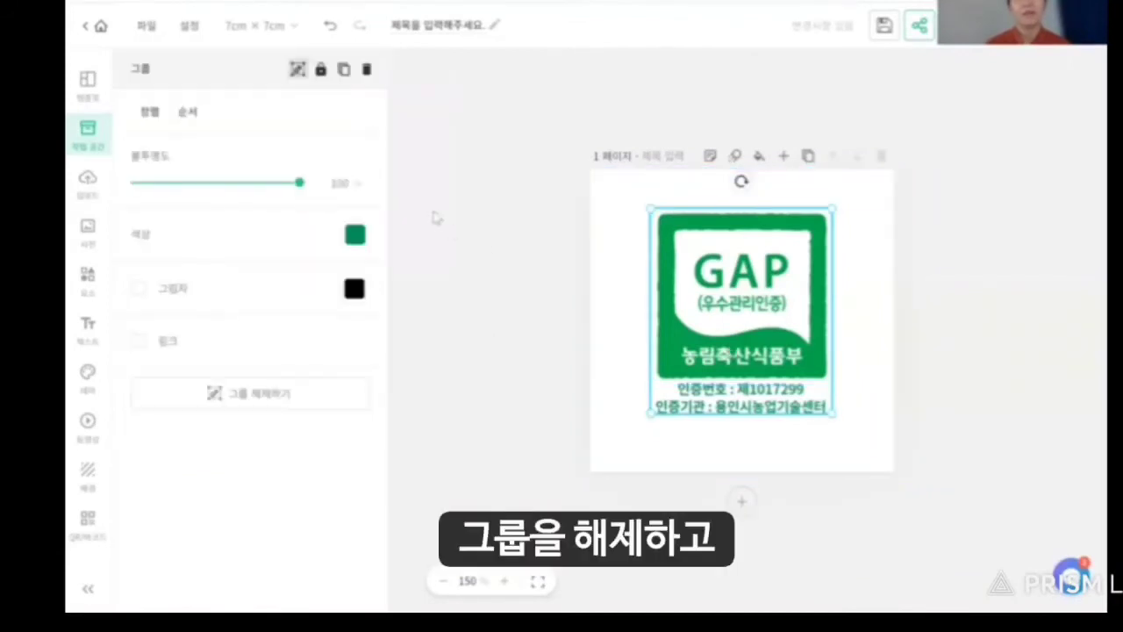
pyautogui.click(263, 395)
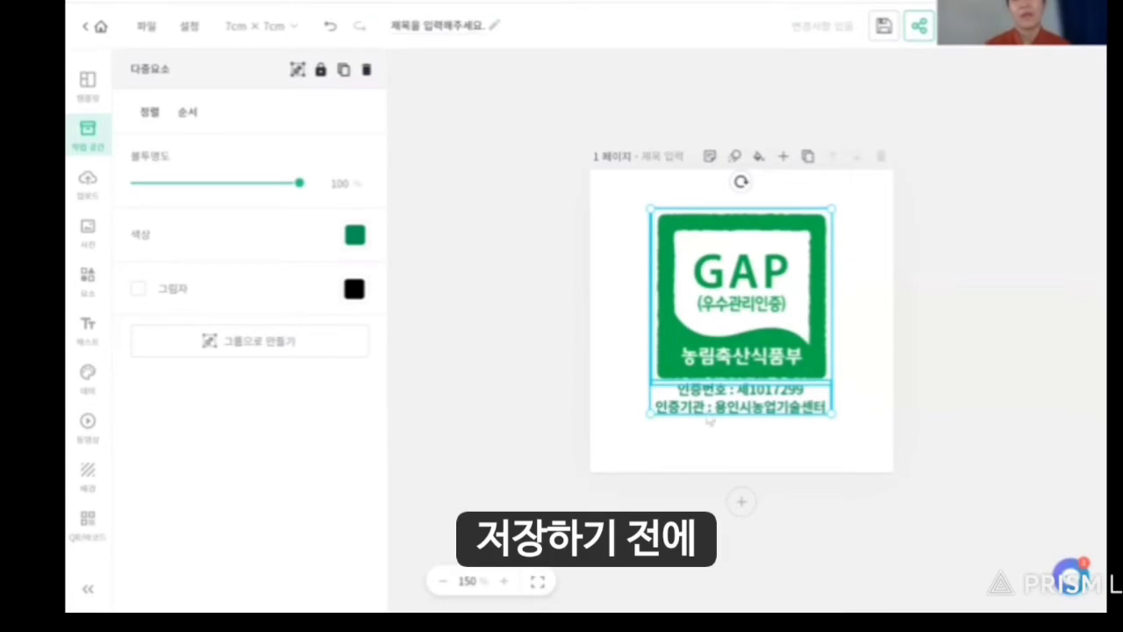
pyautogui.click(581, 115)
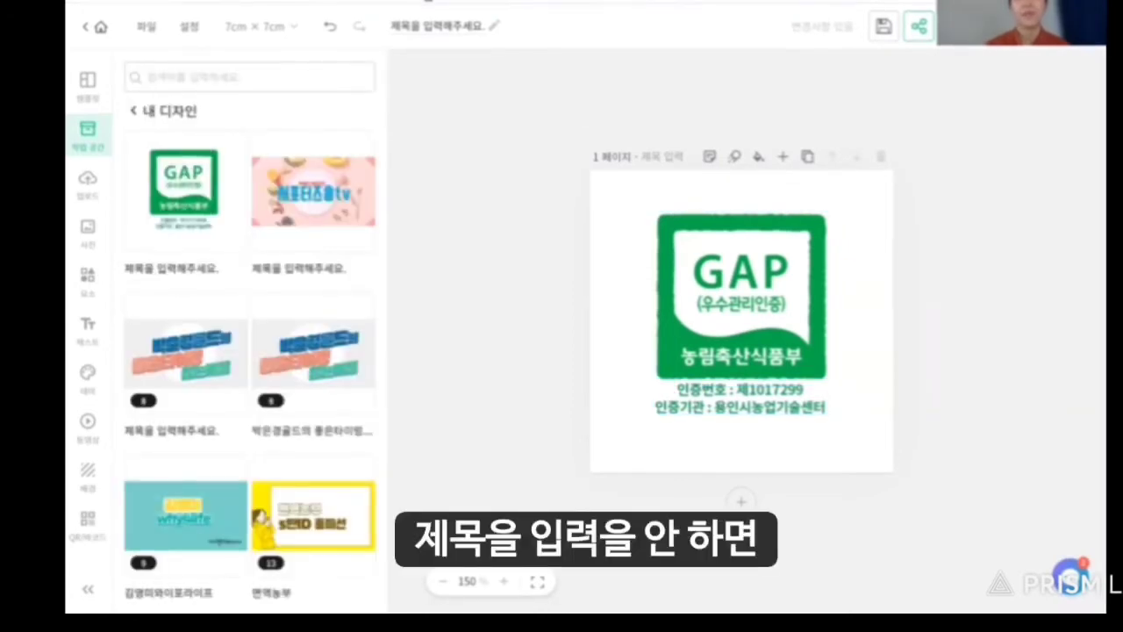
pyautogui.click(437, 25)
# Replace the placeholder design title with 'GAP스티커' and save the design.
pyautogui.press('BackSpace')
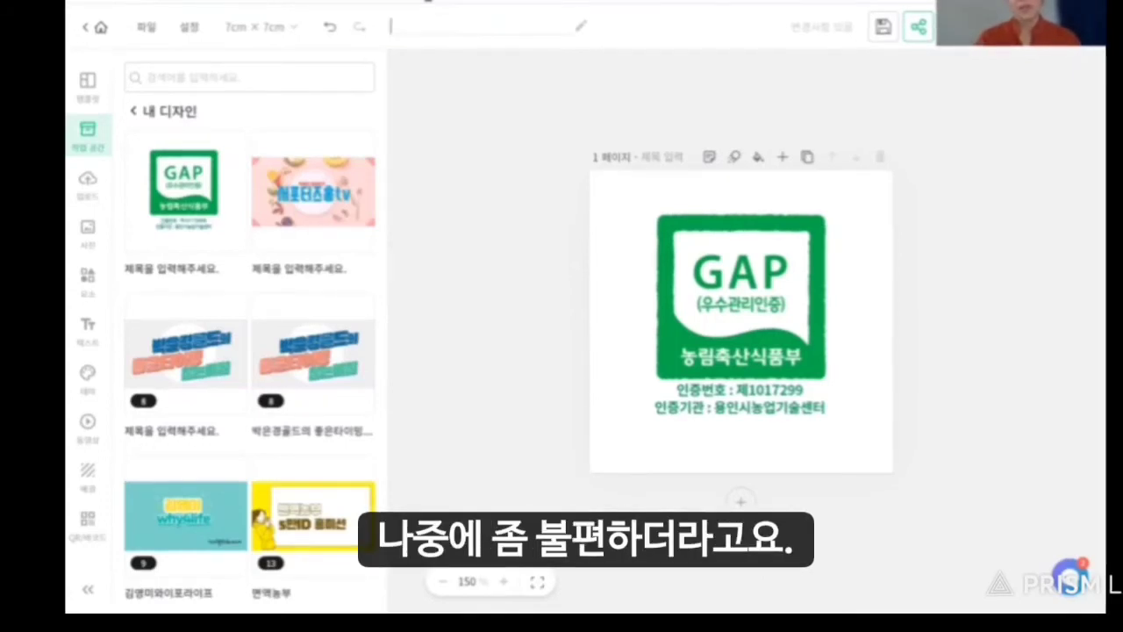
pyautogui.write('ga')
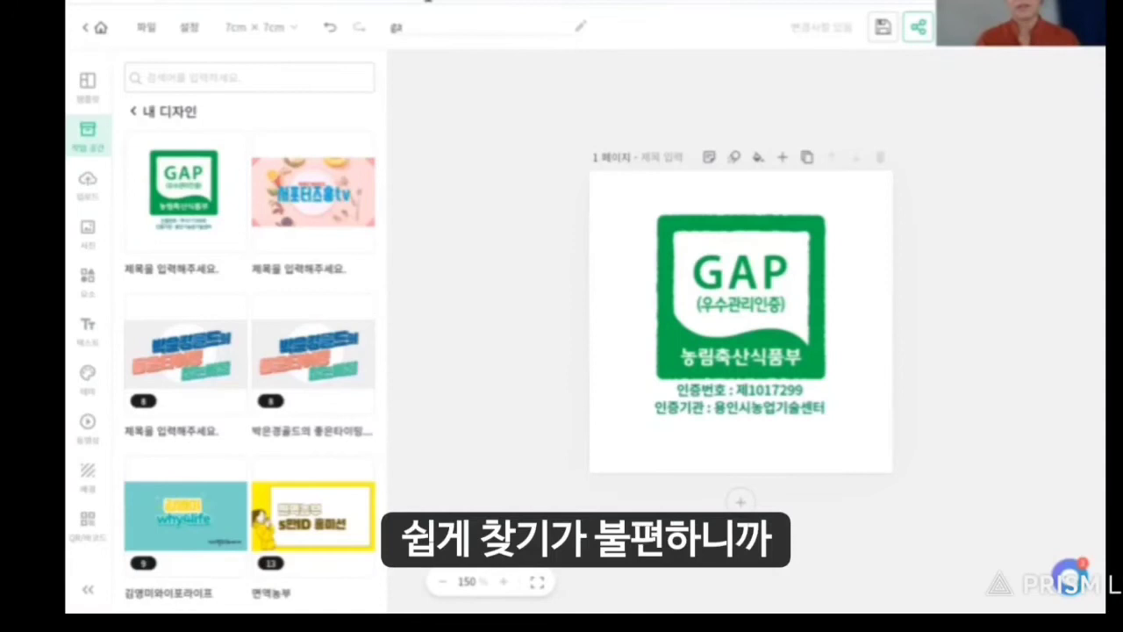
pyautogui.write('GAP')
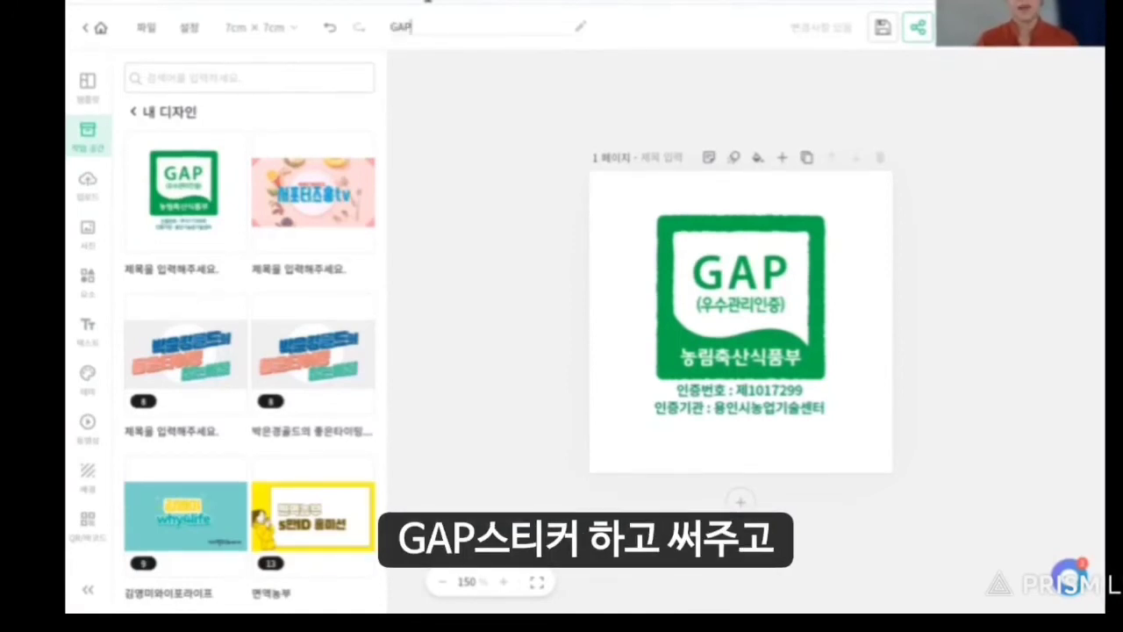
pyautogui.write('스티커')
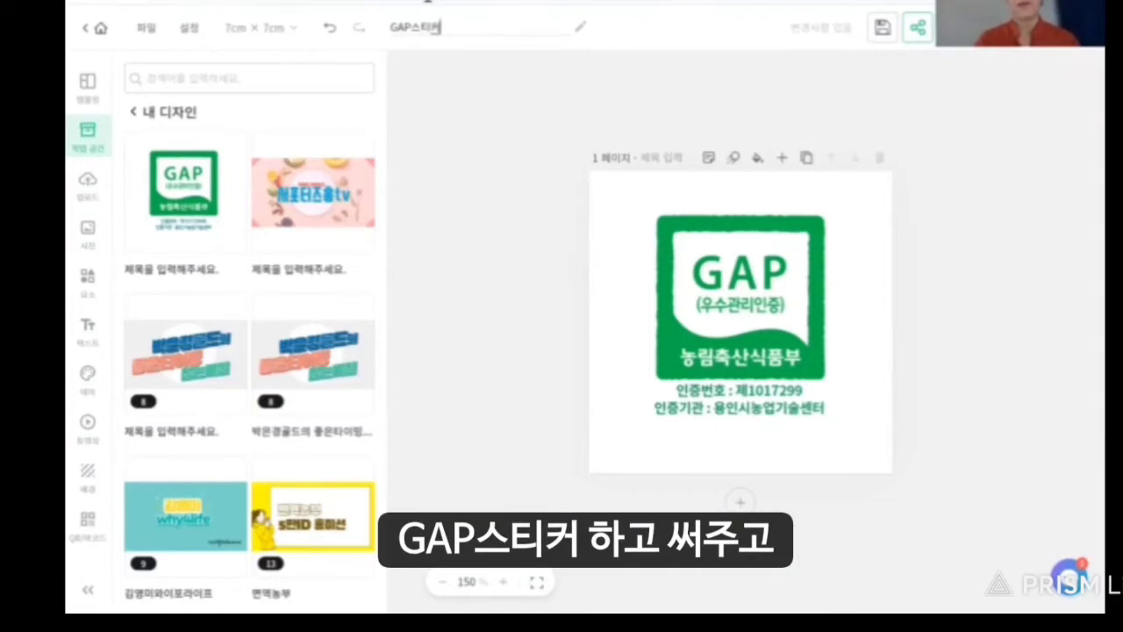
pyautogui.click(458, 167)
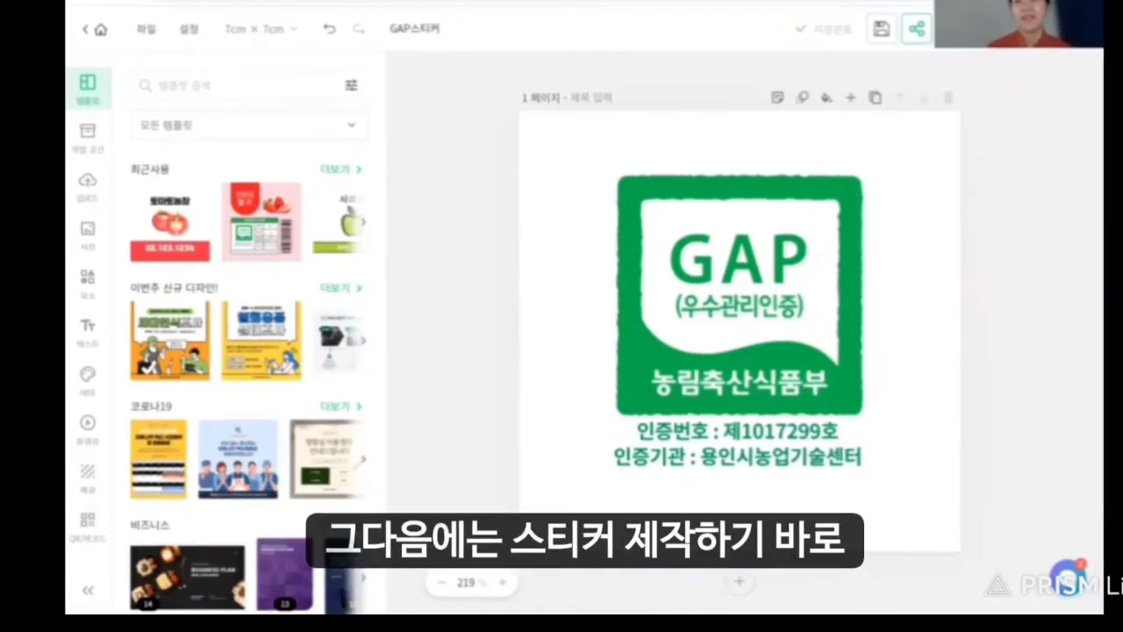
pyautogui.click(1054, 29)
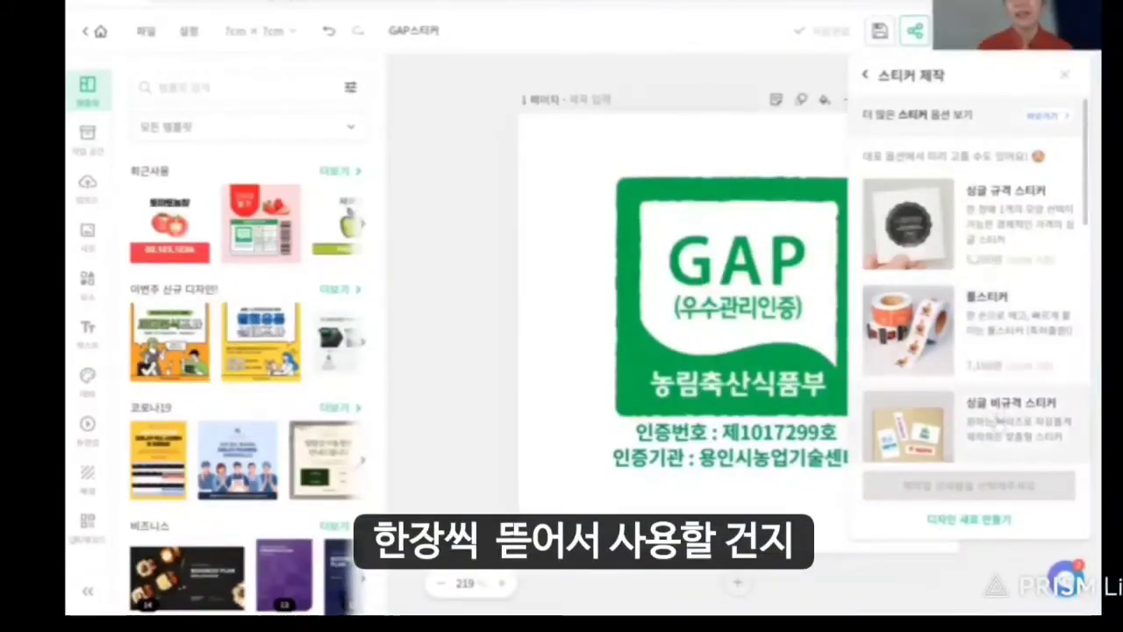
# Choose 싱글 규격 스티커 among the sticker production options and produce it from the current design.
pyautogui.click(975, 426)
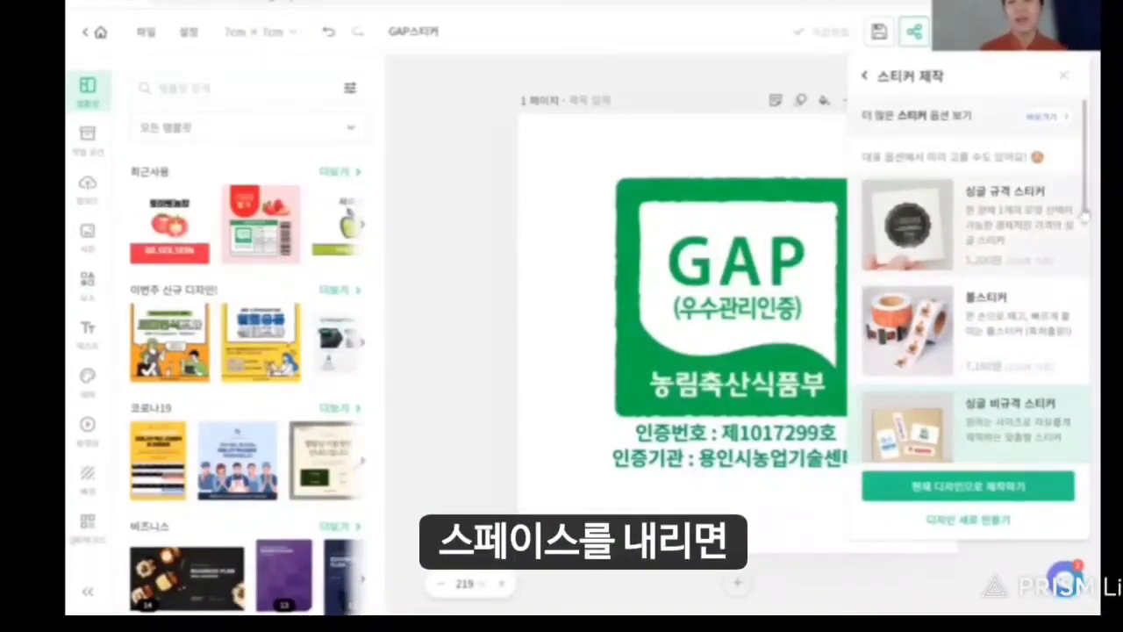
pyautogui.moveTo(1085, 215); pyautogui.dragTo(1085, 294)
pyautogui.scroll(-4, 1086, 298)
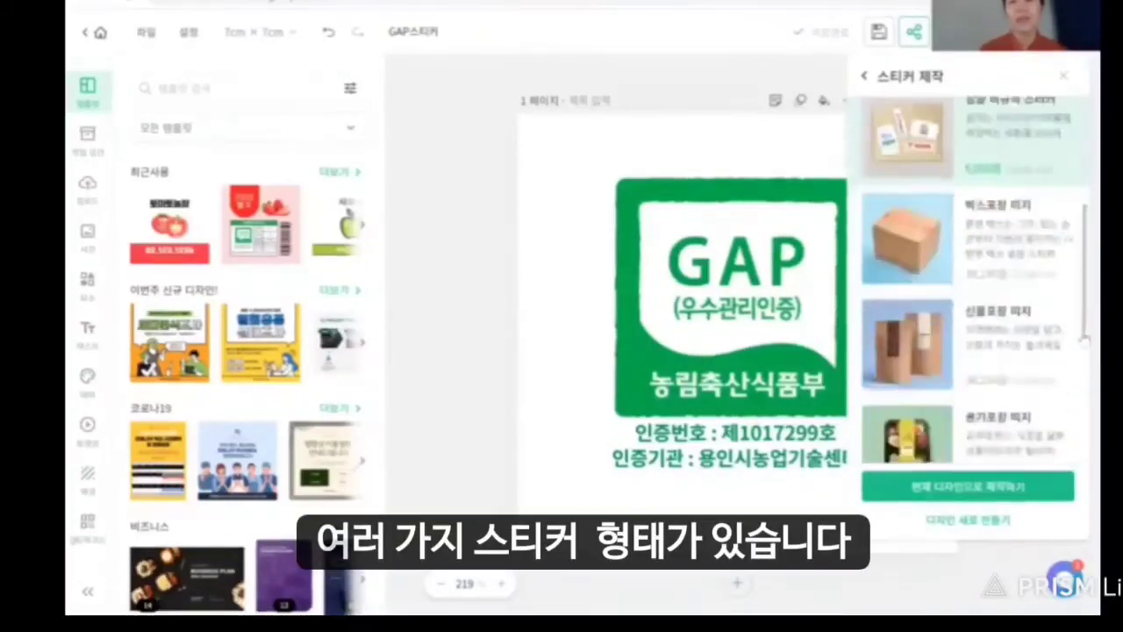
pyautogui.scroll(-2, 1079, 381)
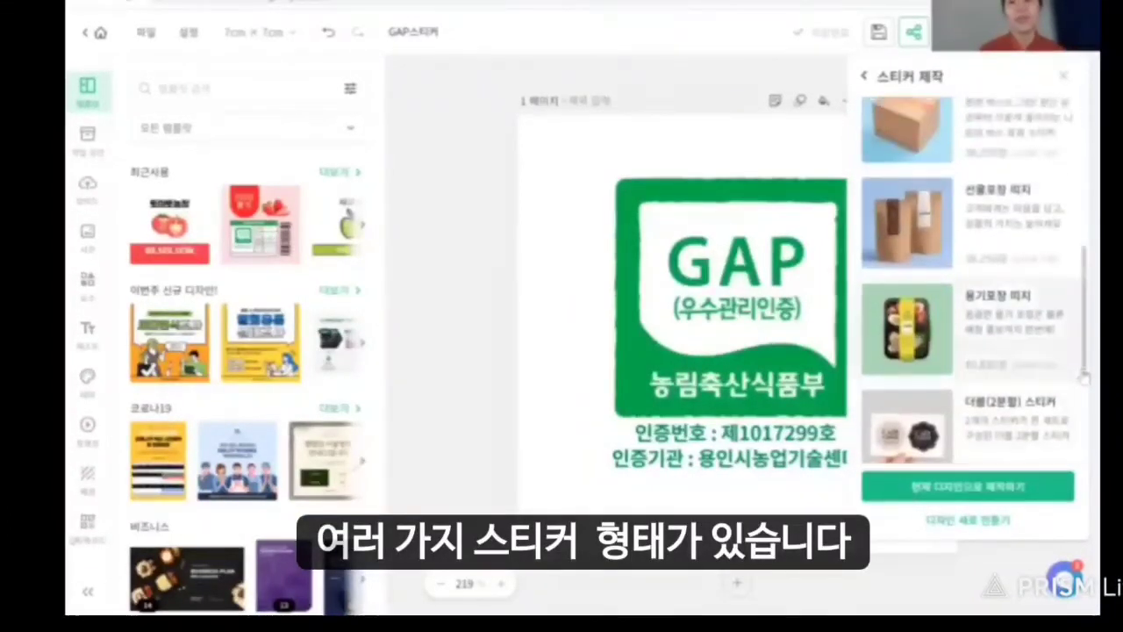
pyautogui.scroll(-1, 1086, 454)
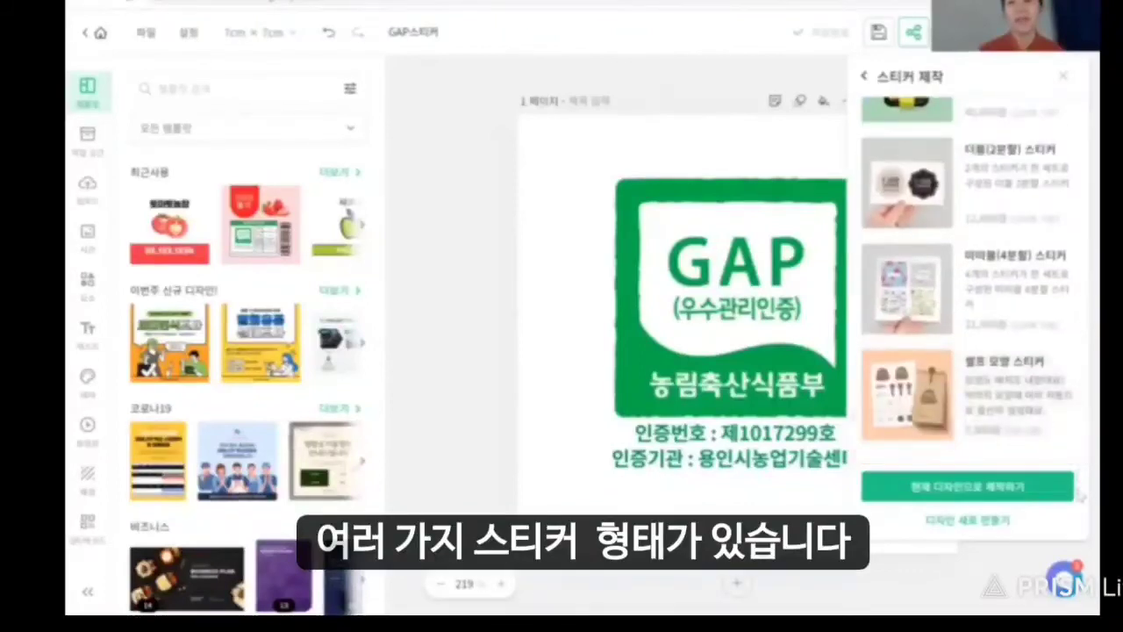
pyautogui.scroll(4, 1067, 354)
pyautogui.scroll(4, 1067, 354)
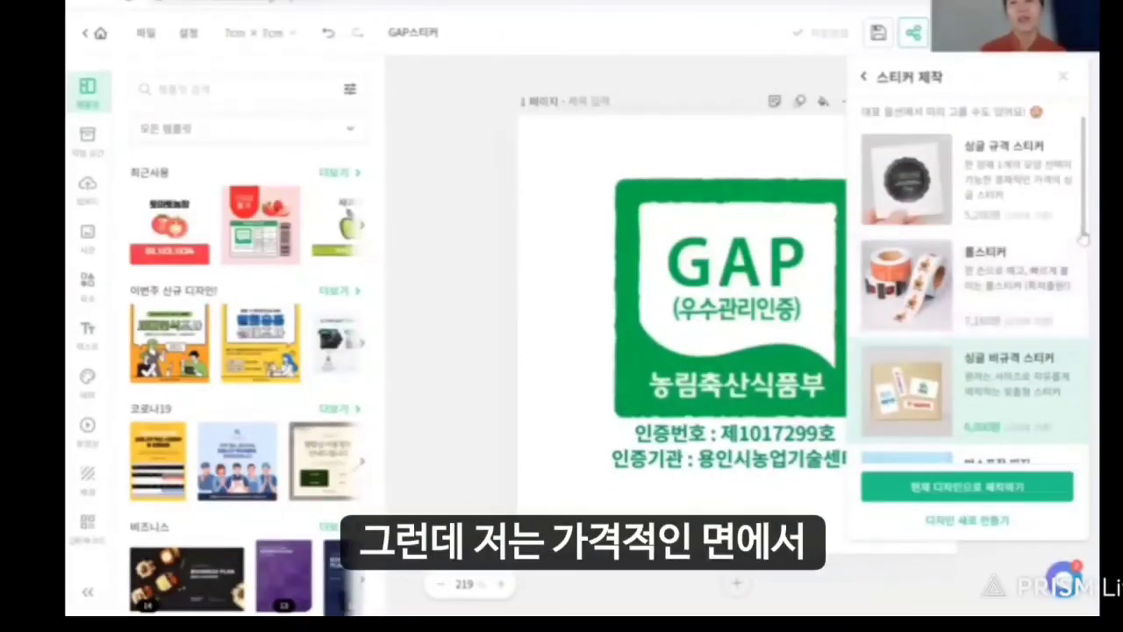
pyautogui.moveTo(1085, 239); pyautogui.dragTo(1084, 215)
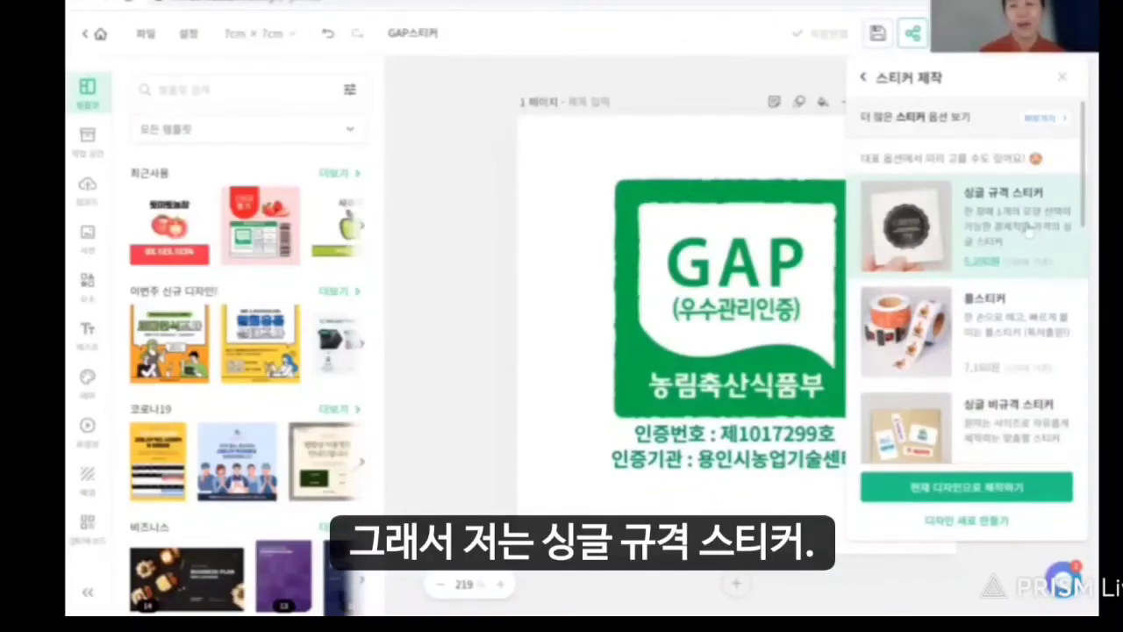
pyautogui.click(1028, 228)
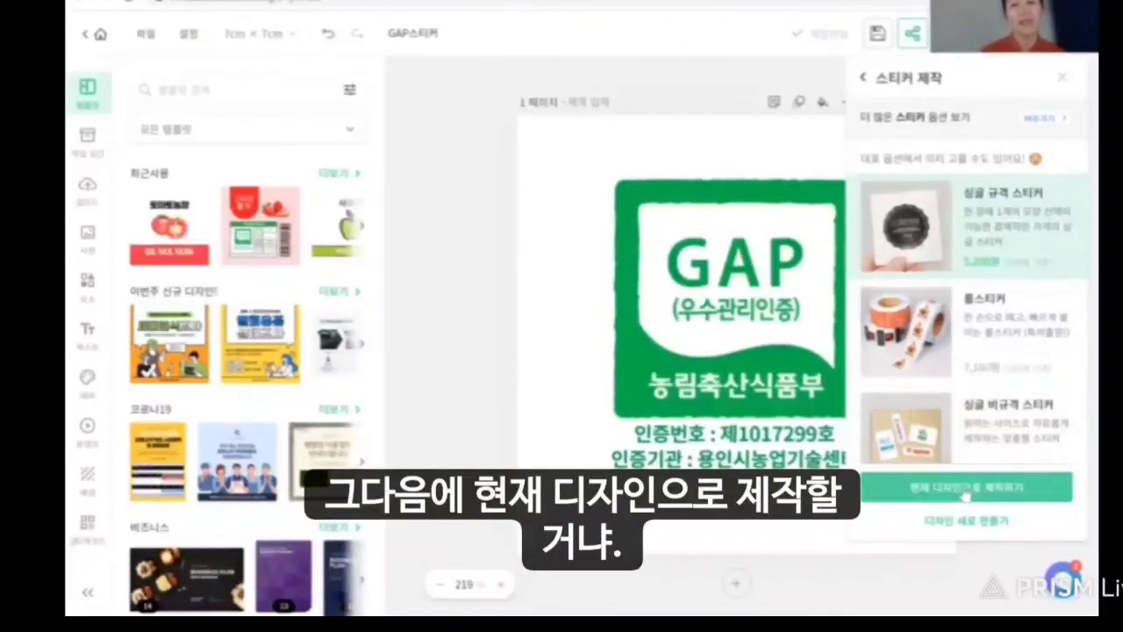
pyautogui.click(966, 492)
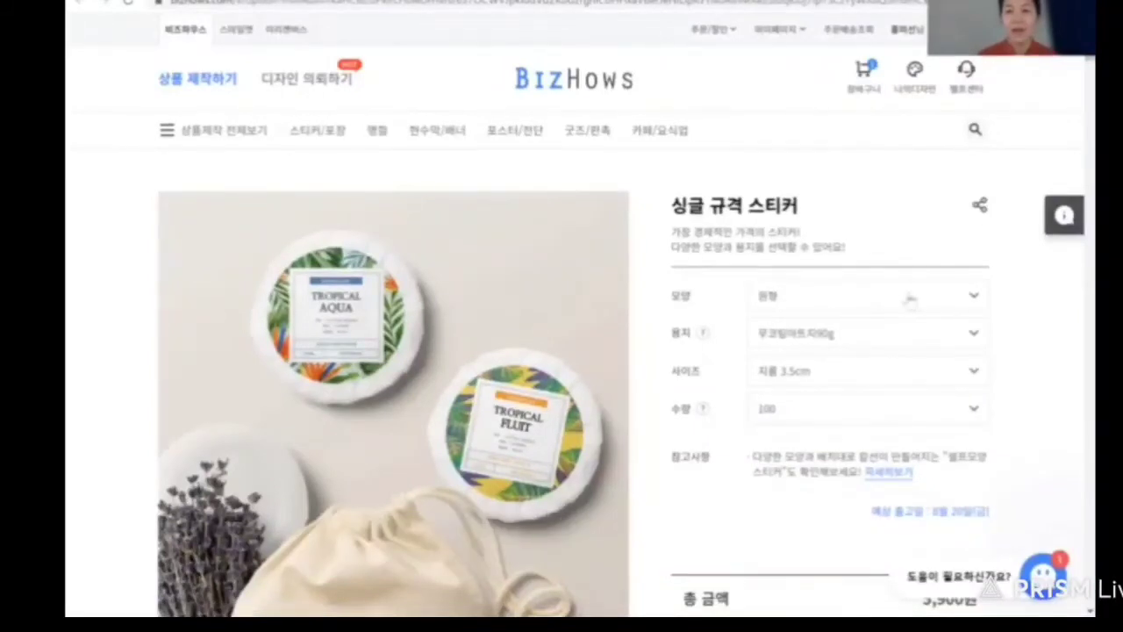
# Set the sticker to square, 무코팅아트지90g paper, 4.5cm x 4.5cm, quantity 1000.
pyautogui.click(975, 298)
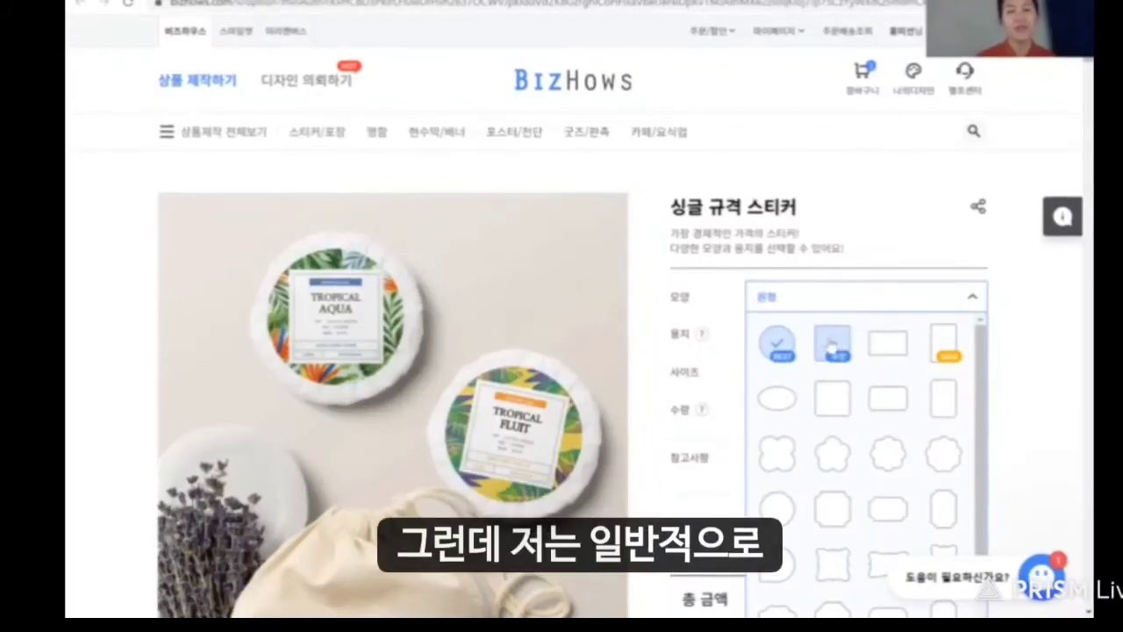
pyautogui.click(831, 344)
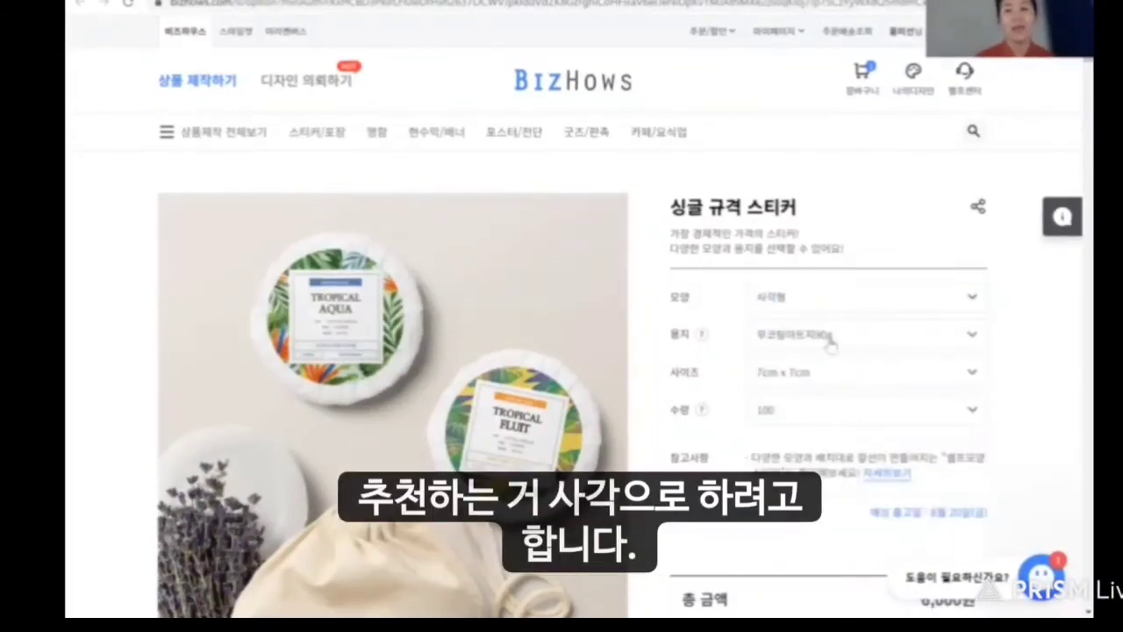
pyautogui.click(974, 373)
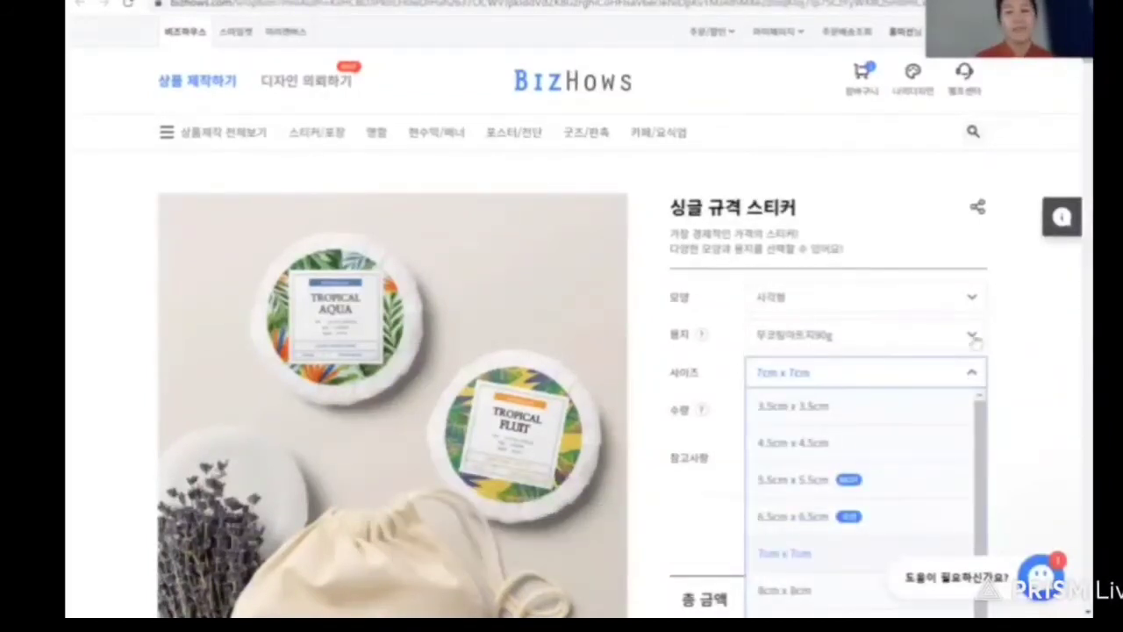
pyautogui.click(974, 336)
pyautogui.click(974, 337)
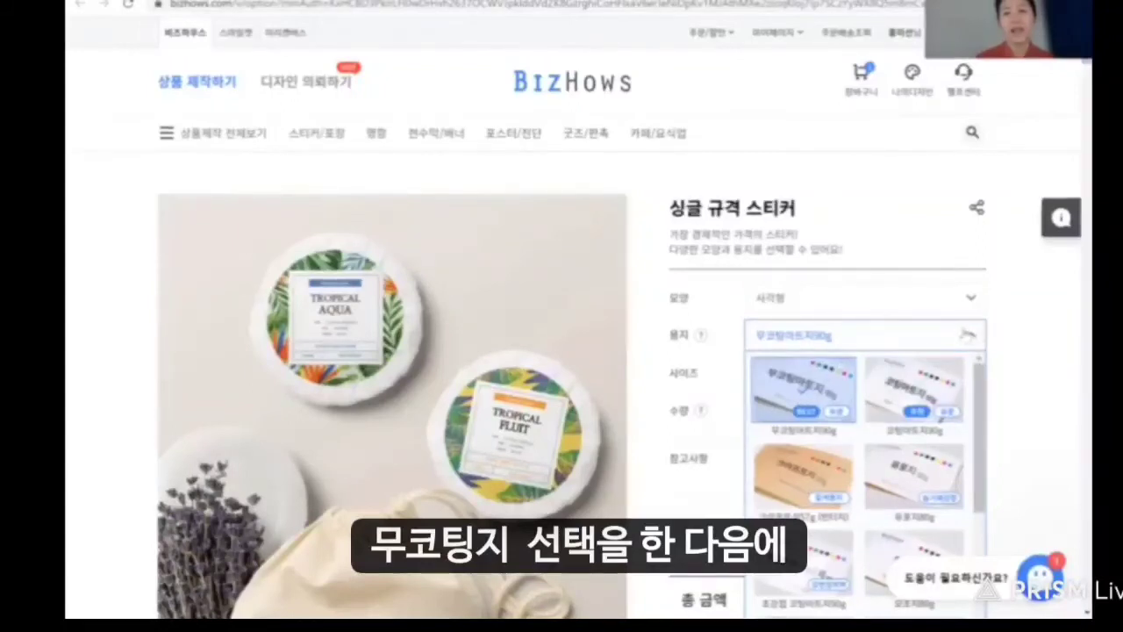
pyautogui.click(974, 340)
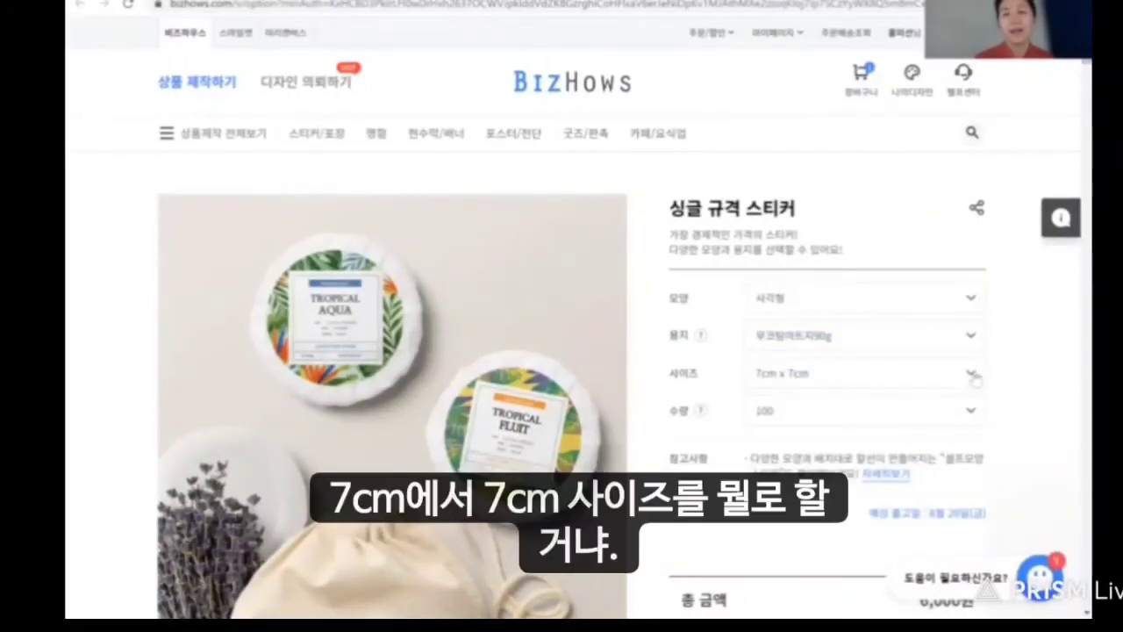
pyautogui.click(972, 374)
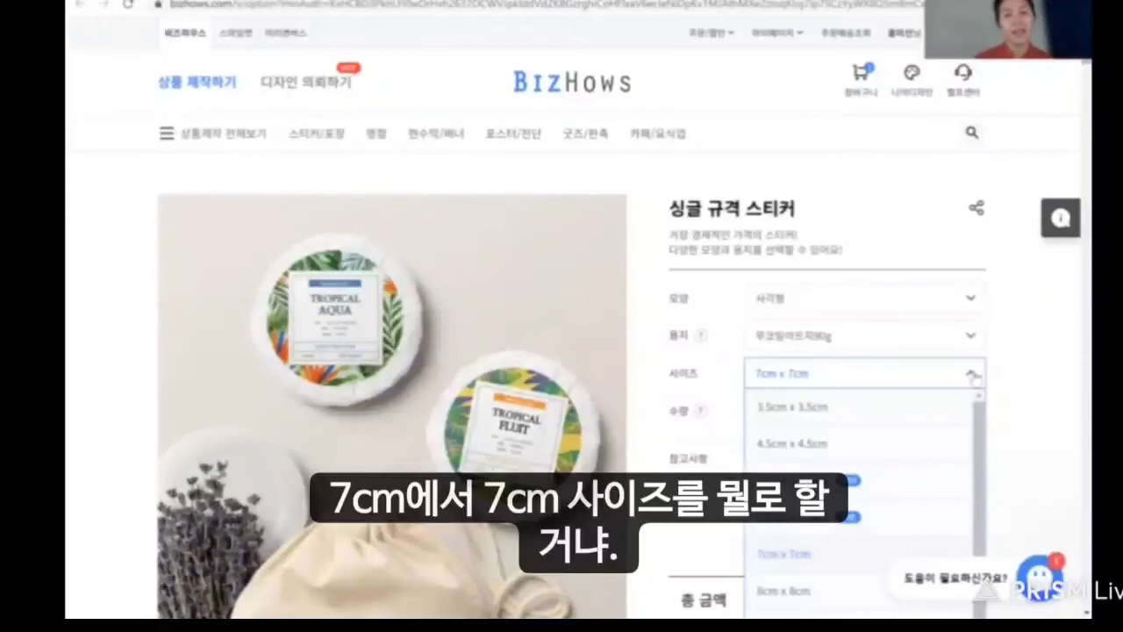
pyautogui.click(844, 445)
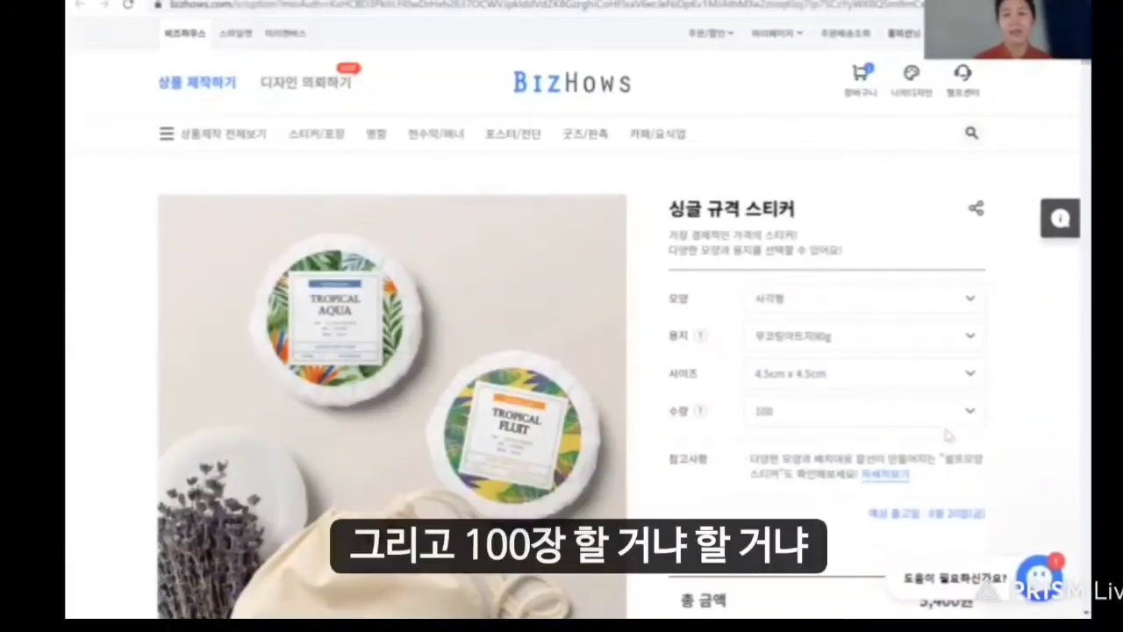
pyautogui.click(972, 412)
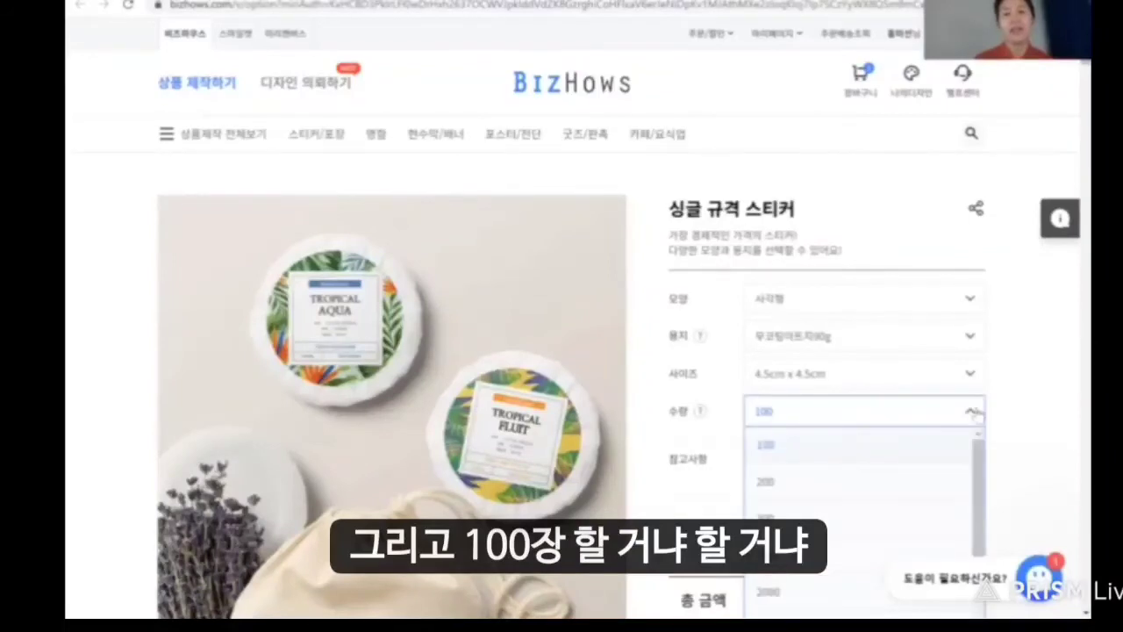
pyautogui.click(841, 564)
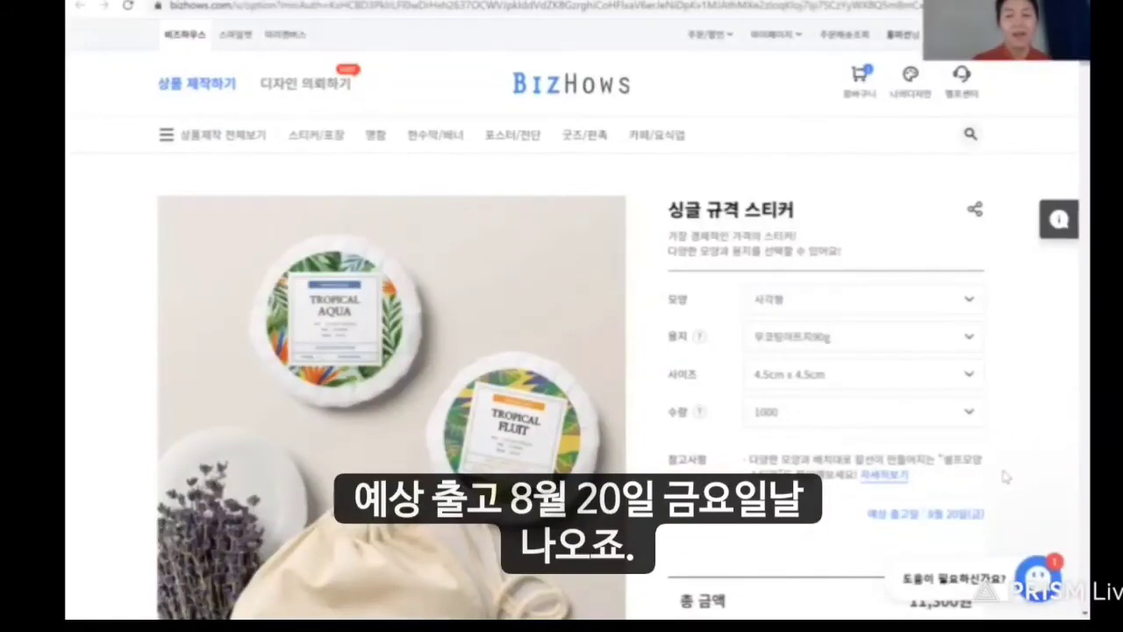
# Rework the sticker quantity through 100 and 300 back to 1000, totalling 11,300원, and continue.
pyautogui.scroll(-3, 1006, 476)
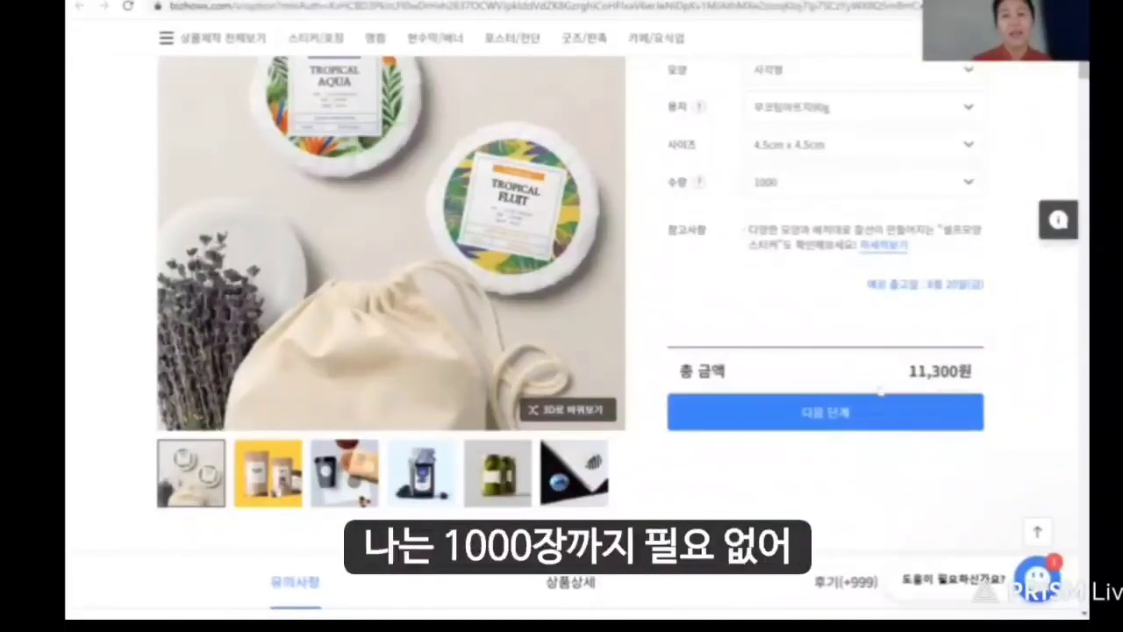
pyautogui.click(969, 184)
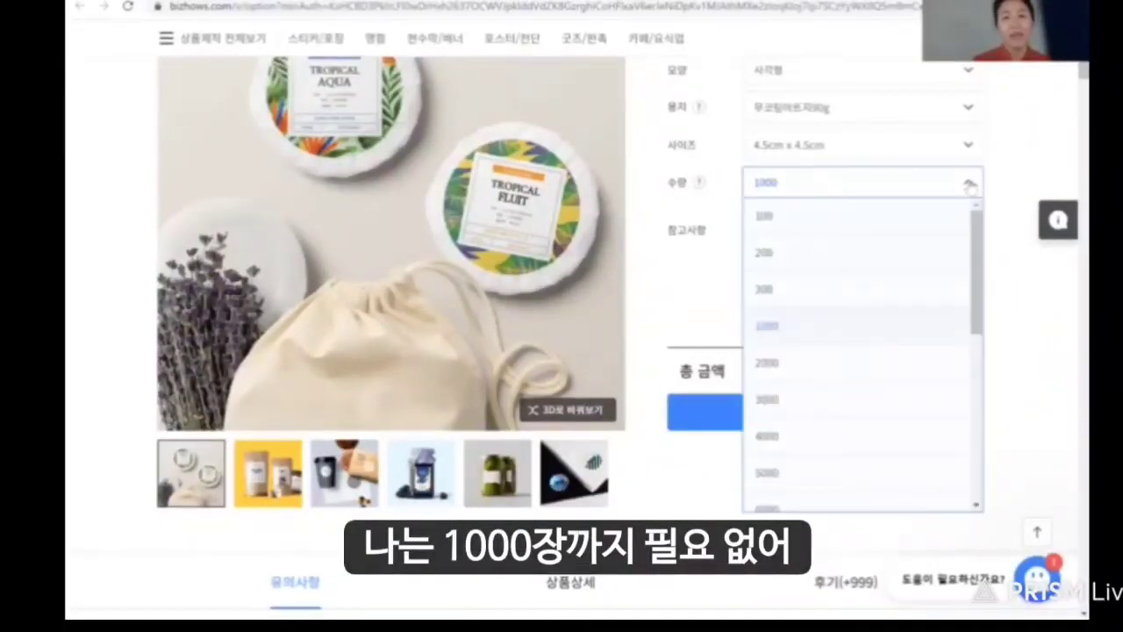
pyautogui.click(893, 219)
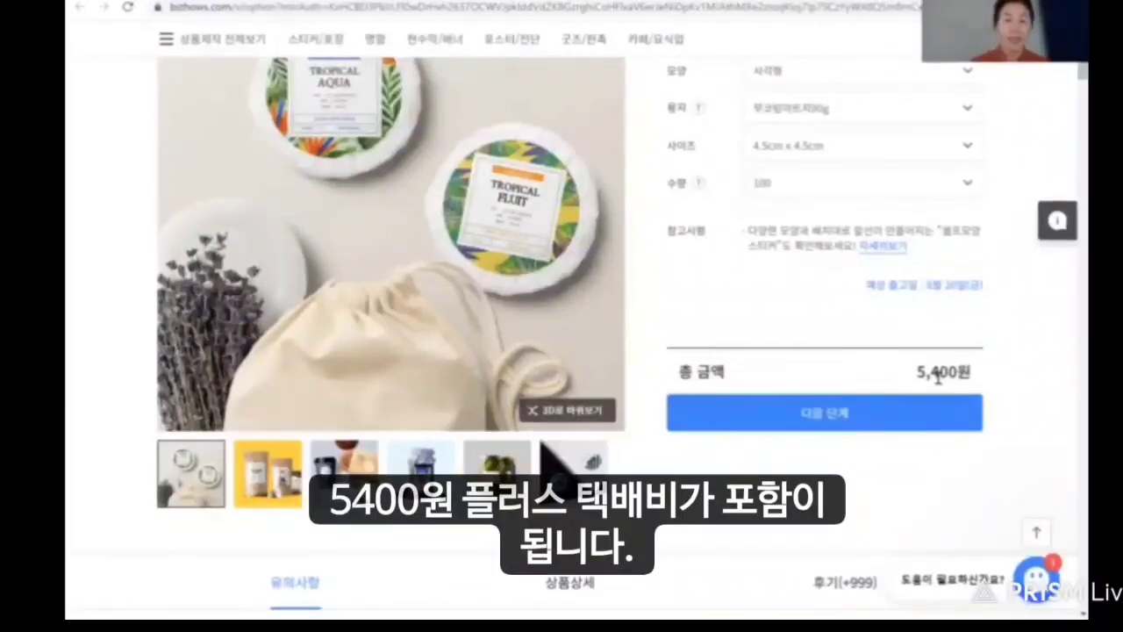
pyautogui.click(968, 186)
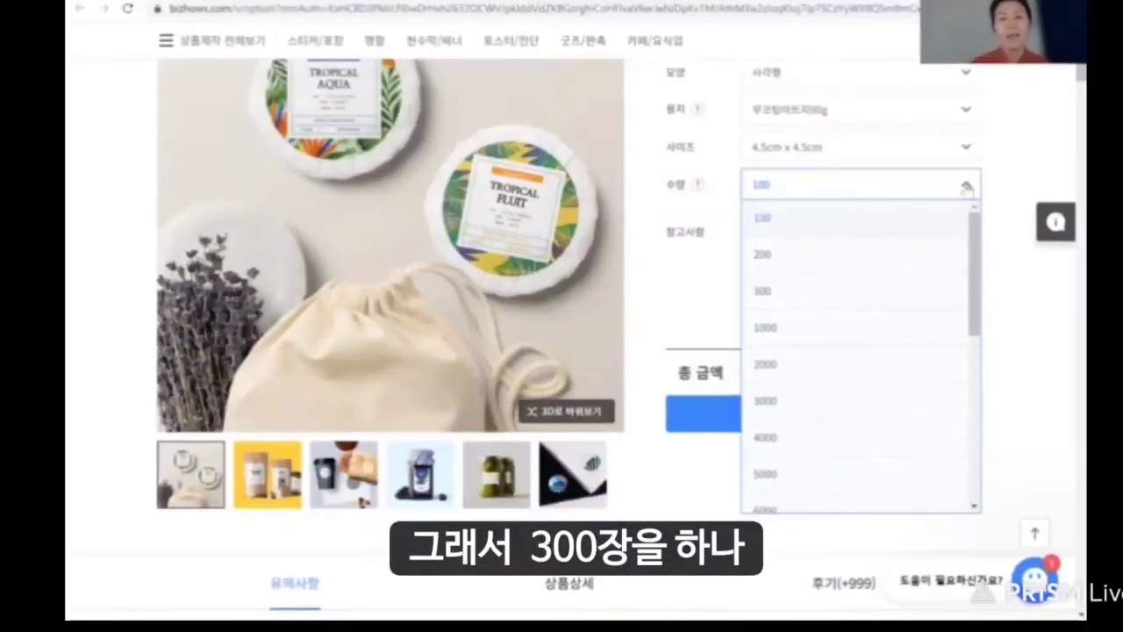
pyautogui.click(819, 302)
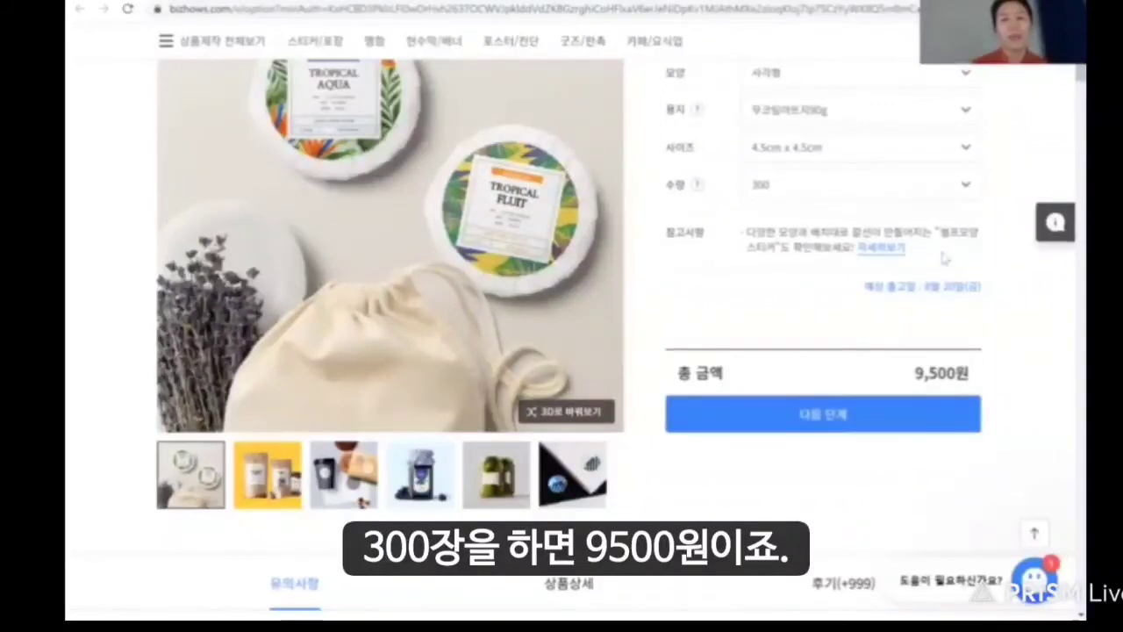
pyautogui.click(968, 186)
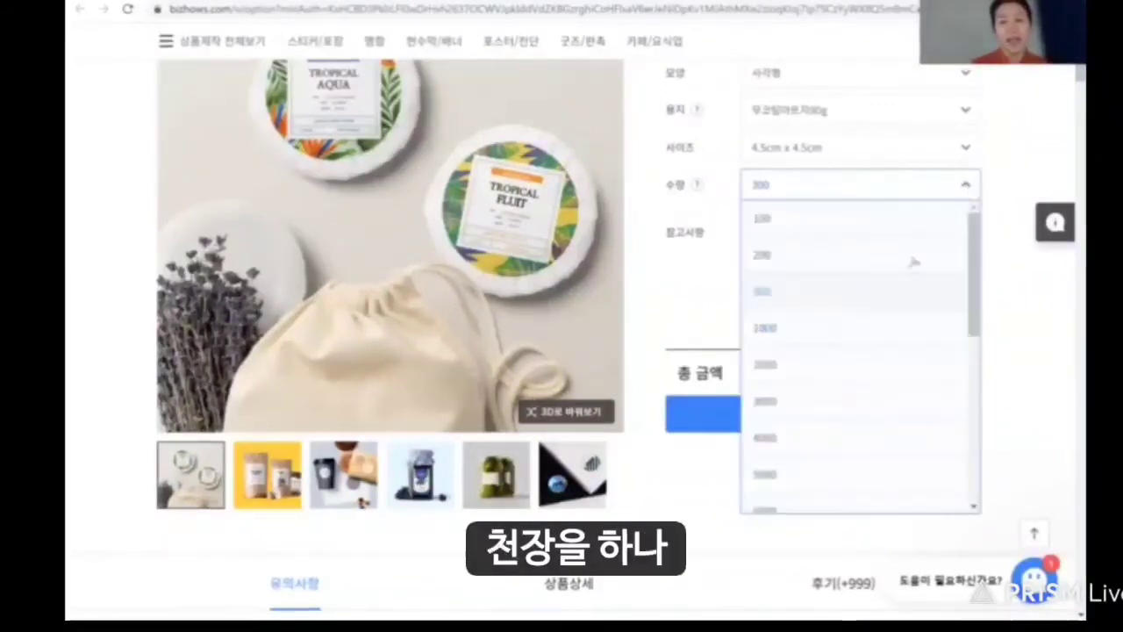
pyautogui.click(825, 338)
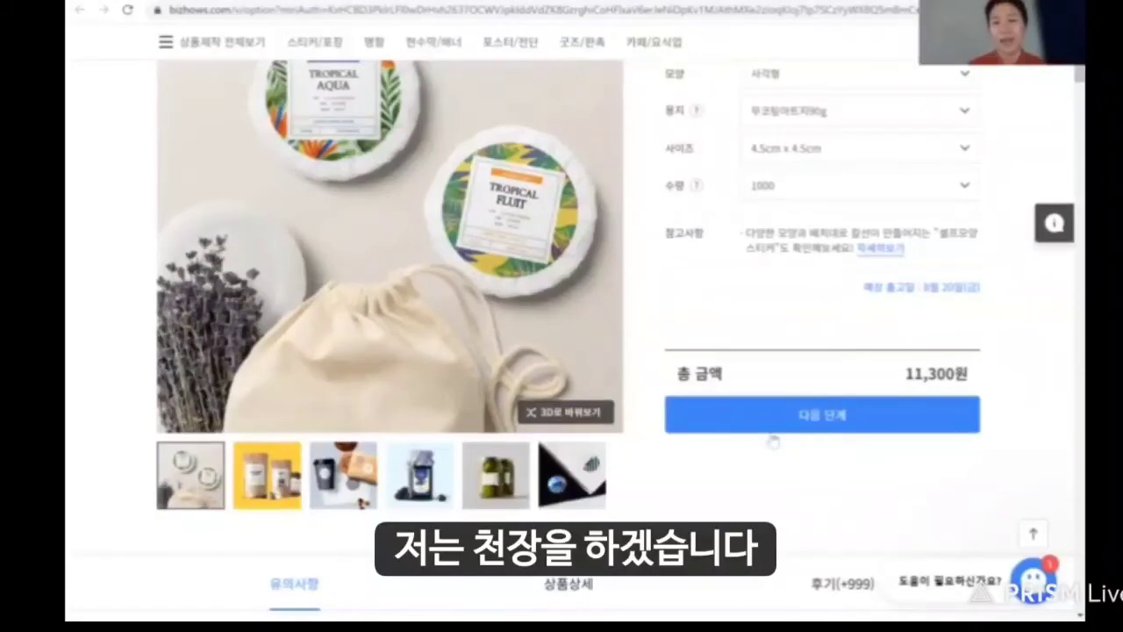
pyautogui.click(831, 419)
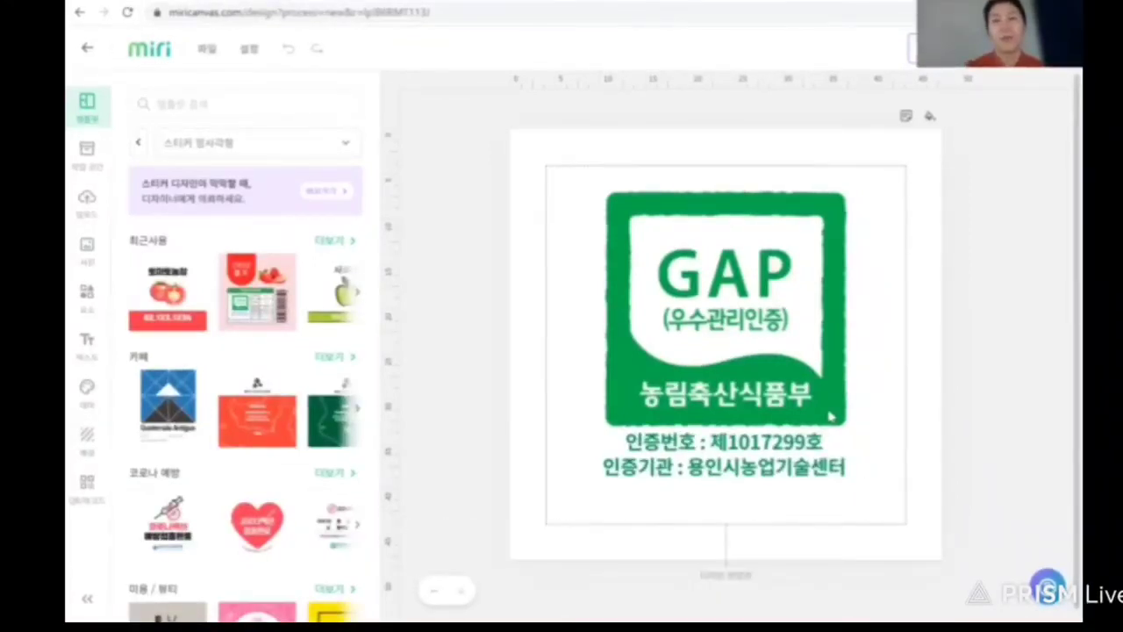
# Look over the GAP sticker design in the editor and proceed to the final check.
pyautogui.scroll(-1, 832, 416)
pyautogui.scroll(1, 832, 420)
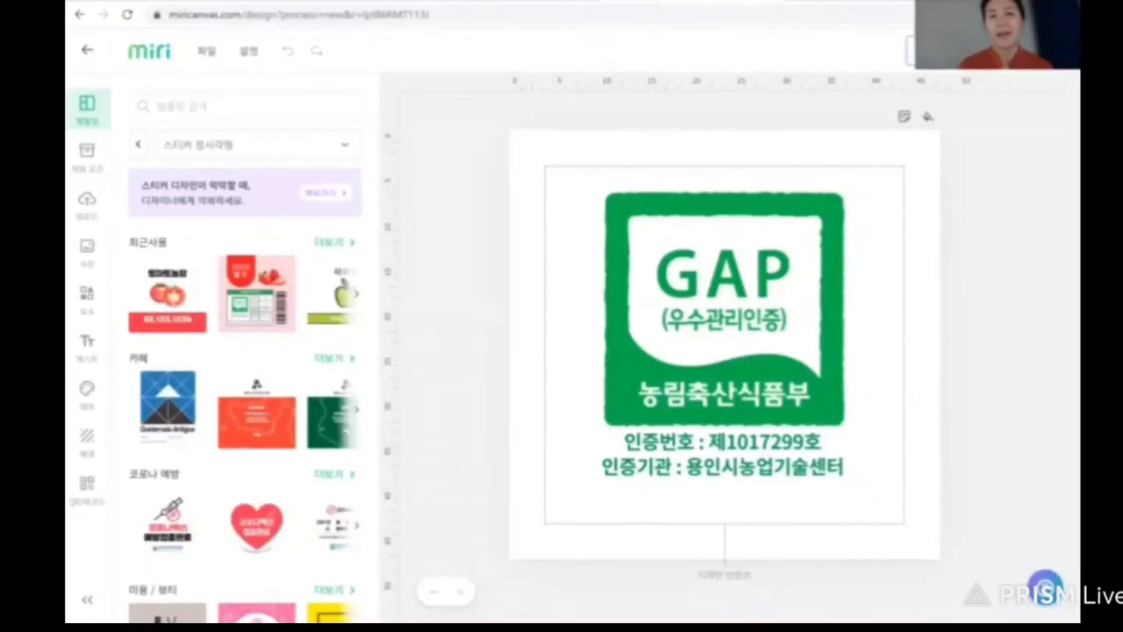
pyautogui.click(1025, 51)
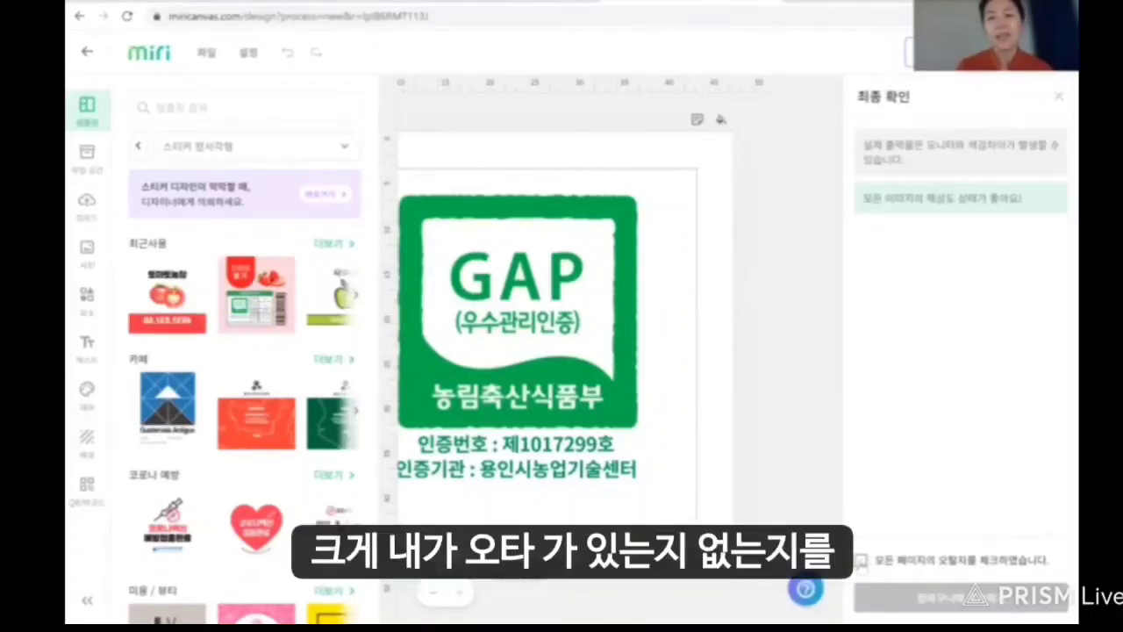
# Confirm the typo check, add the GAP sticker to the cart, and go to the cart.
pyautogui.click(861, 560)
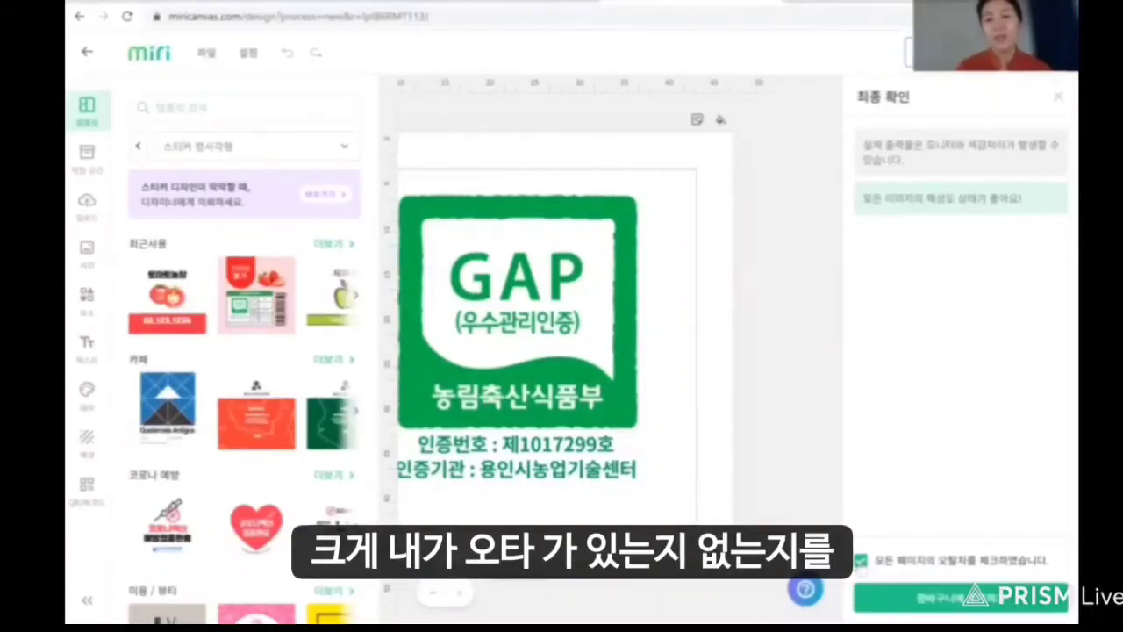
pyautogui.click(942, 605)
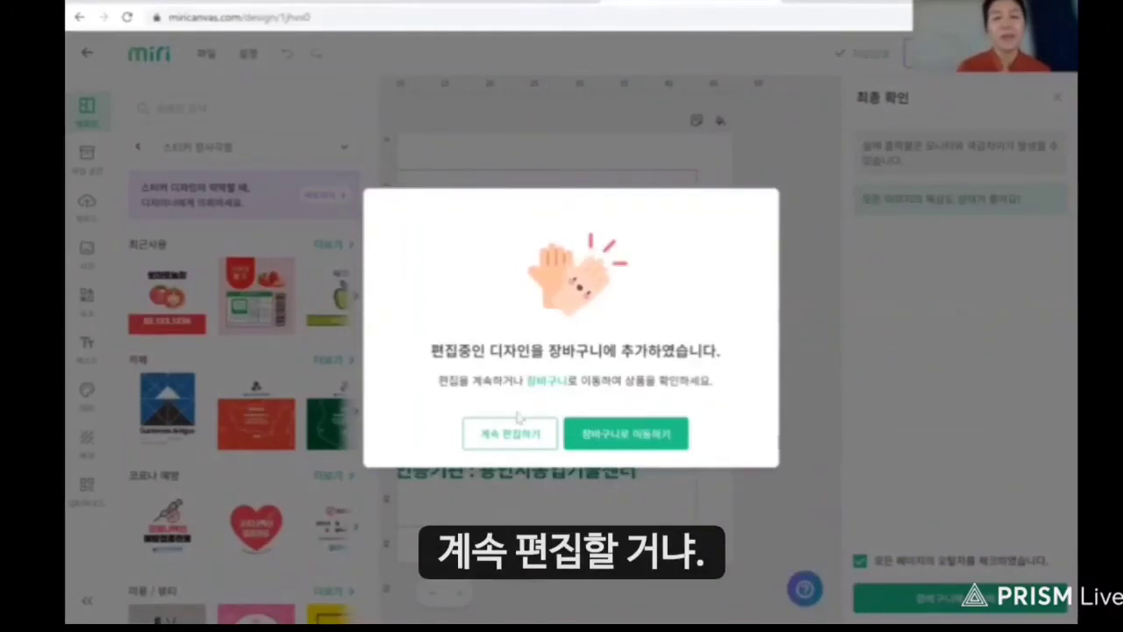
pyautogui.click(621, 435)
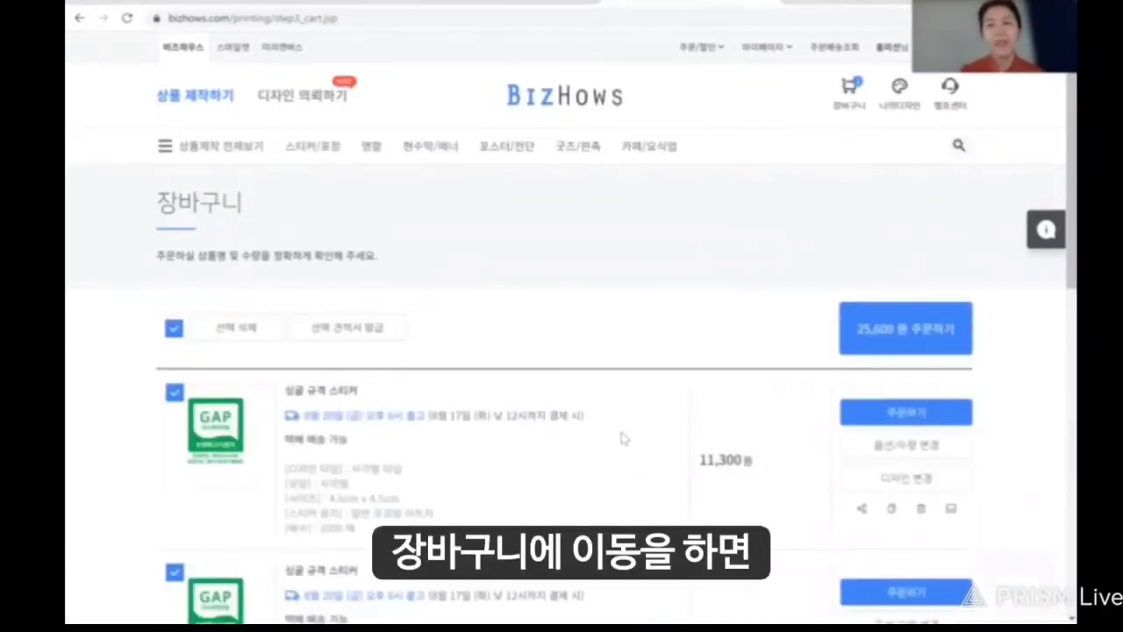
# Exclude the second cart item and confirm ordering only the first GAP sticker item.
pyautogui.scroll(-2, 622, 439)
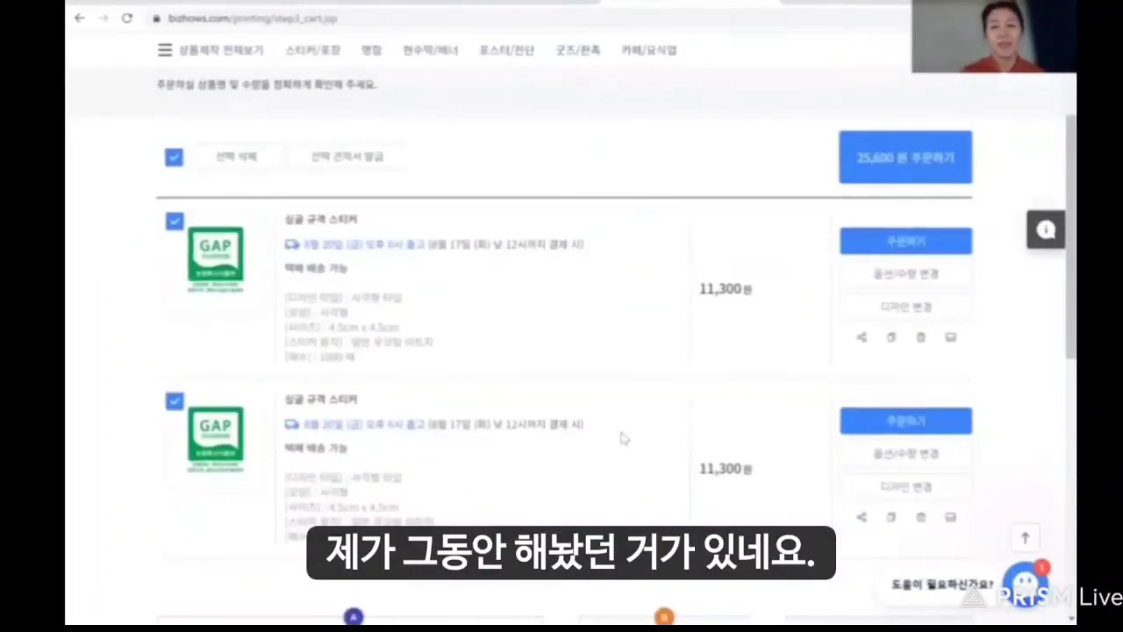
pyautogui.click(174, 404)
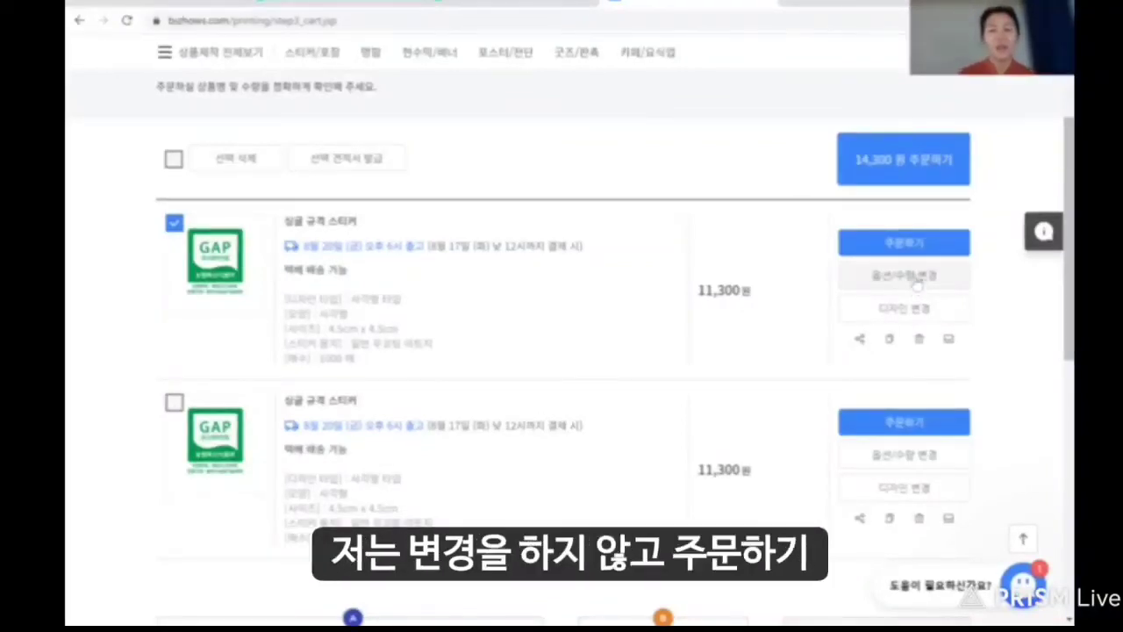
pyautogui.click(921, 246)
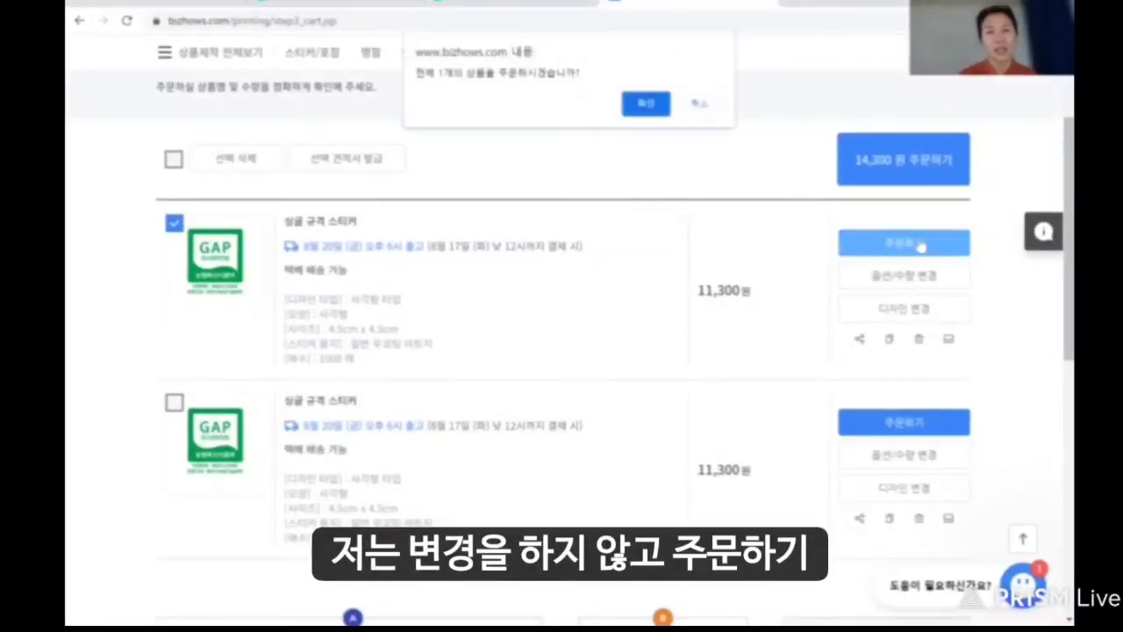
pyautogui.click(648, 105)
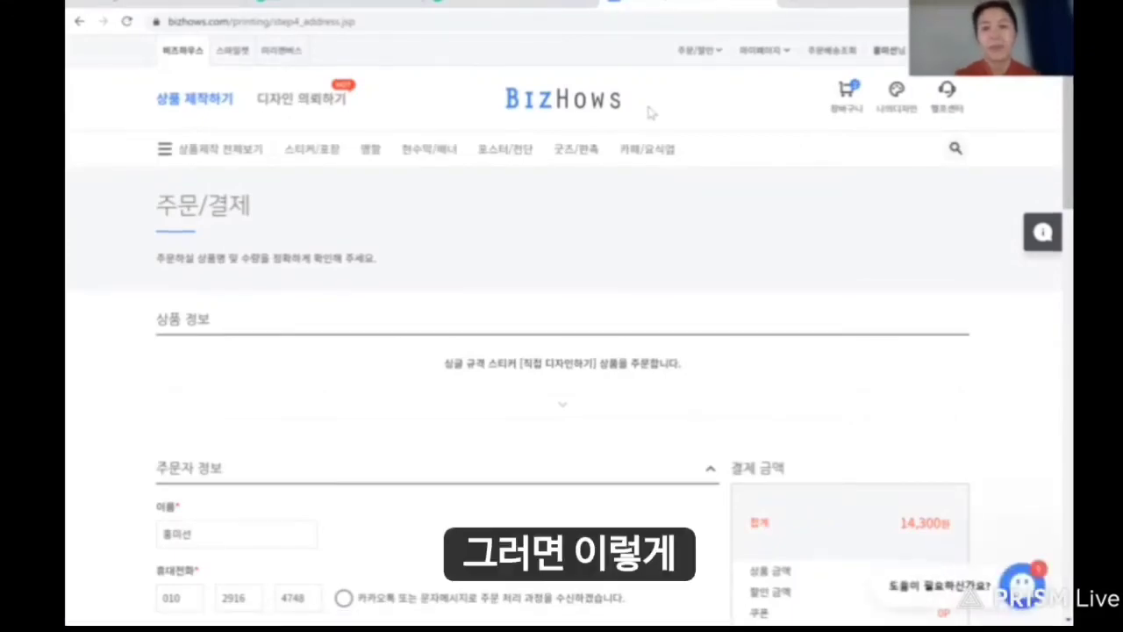
# Scroll the 주문/결제 page to review orderer, delivery details and the 14,300원 total.
pyautogui.scroll(-5, 650, 113)
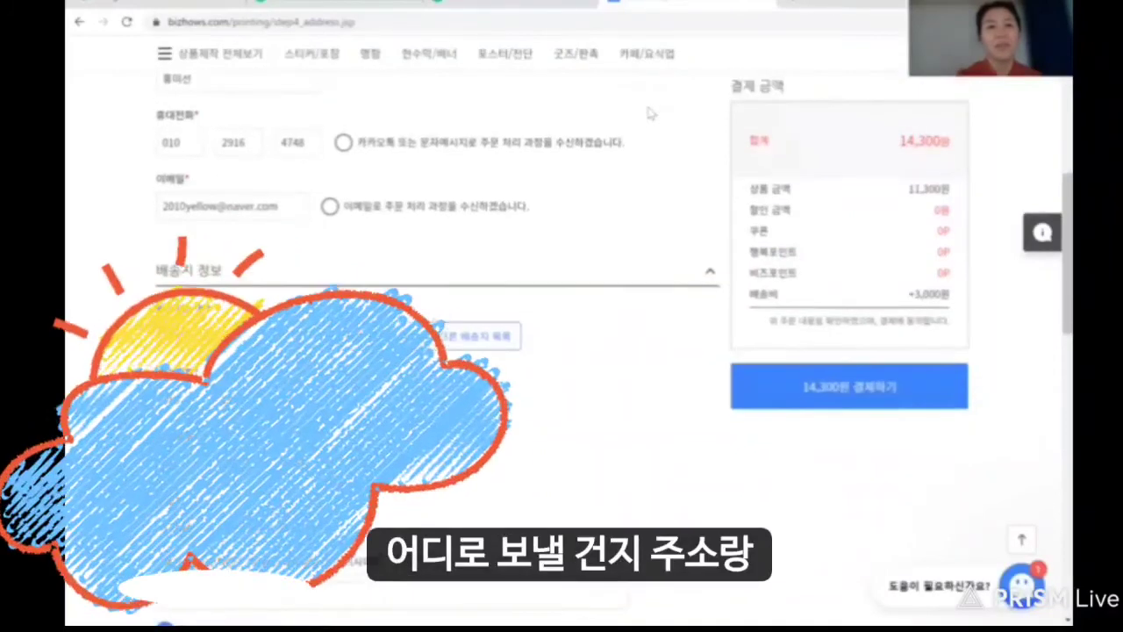
pyautogui.scroll(1, 651, 112)
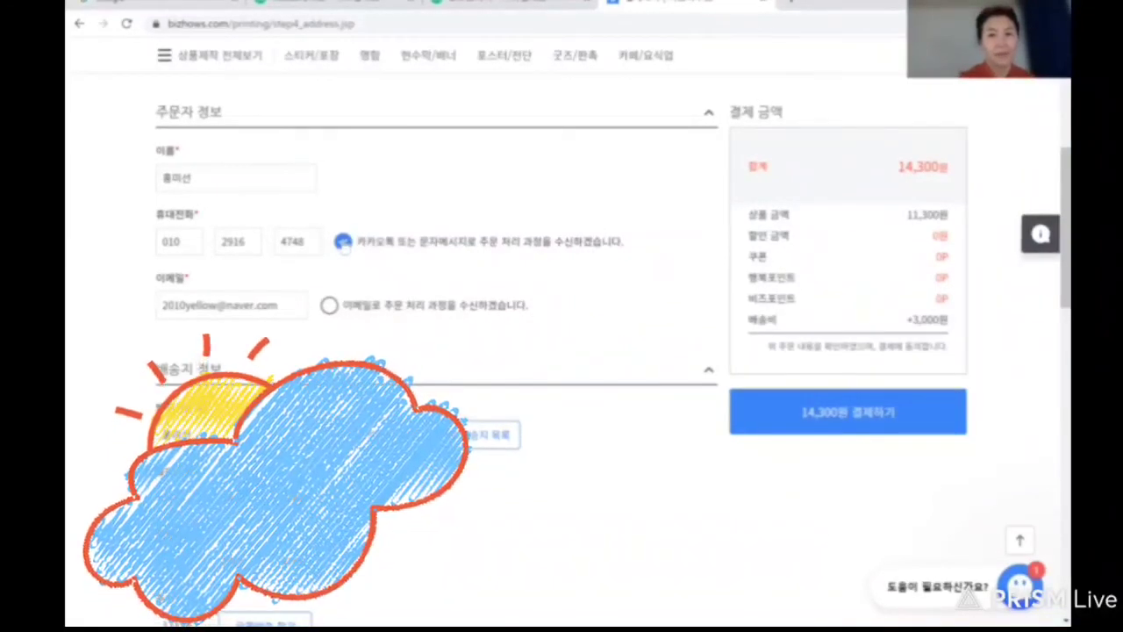
pyautogui.scroll(-2, 342, 246)
pyautogui.scroll(3, 344, 247)
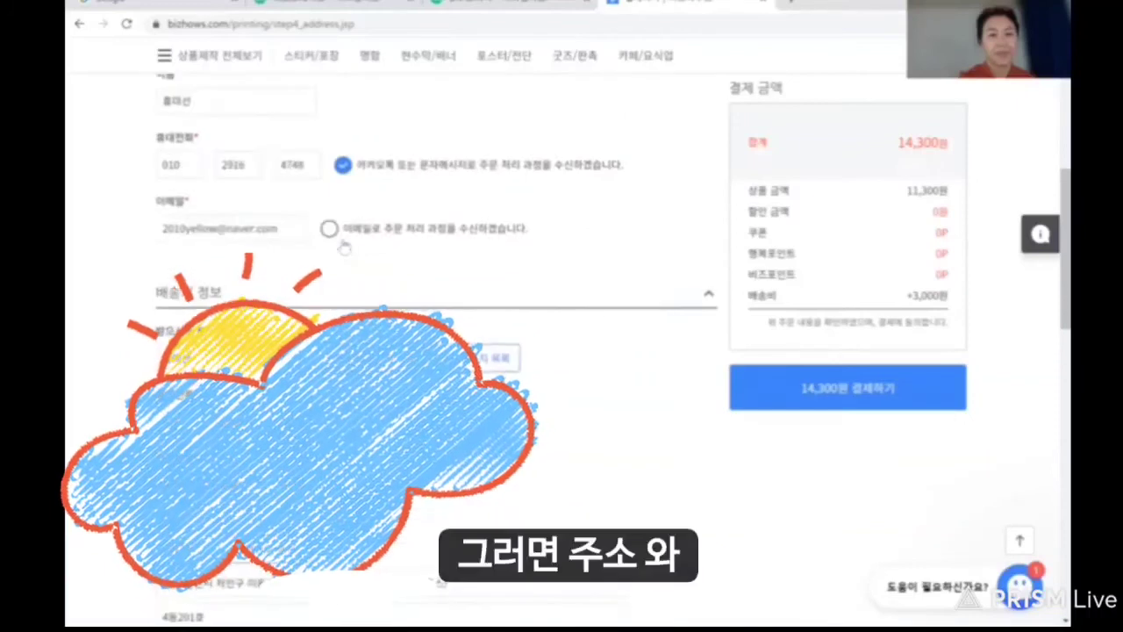
pyautogui.scroll(1, 344, 250)
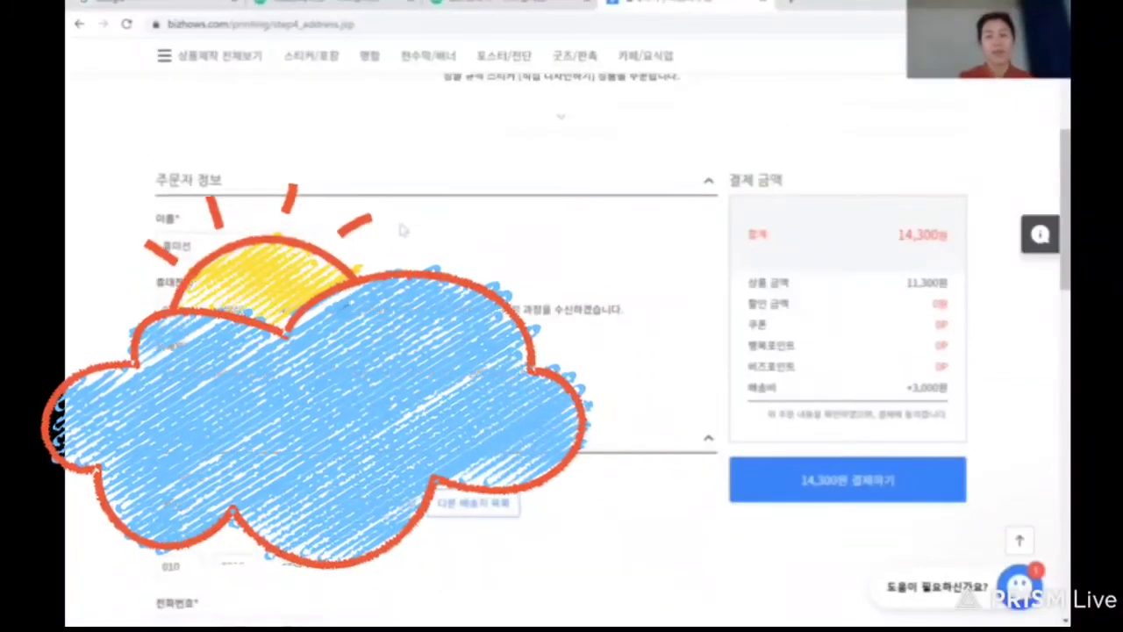
# Start payment, agree to all KG Inicis terms, and proceed with a Shinhan card.
pyautogui.click(838, 483)
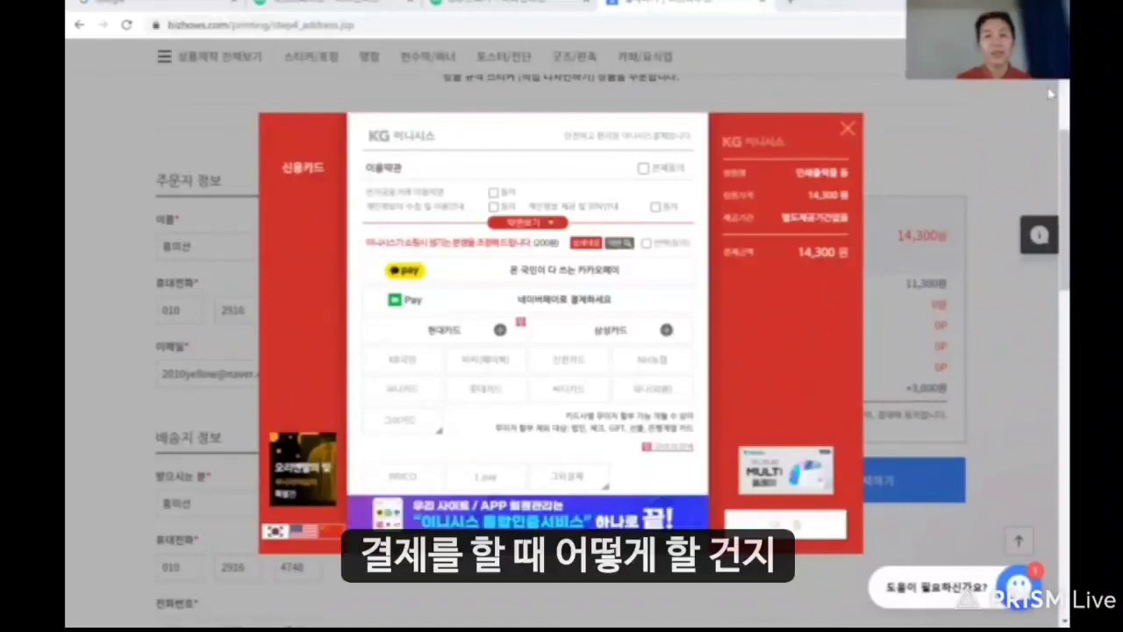
pyautogui.click(643, 168)
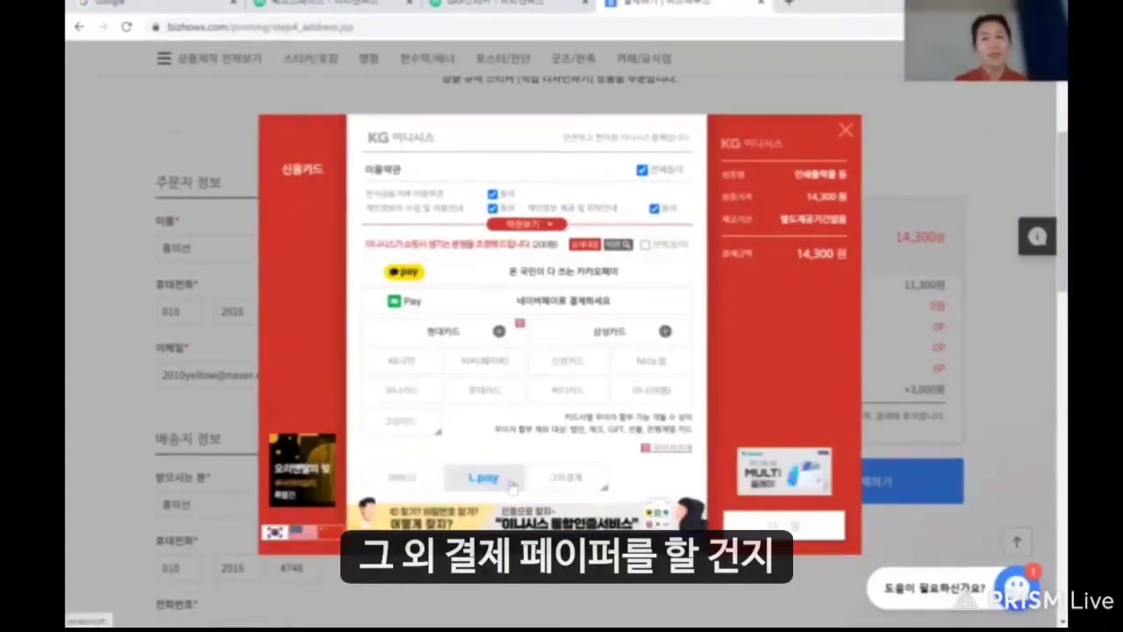
pyautogui.click(606, 492)
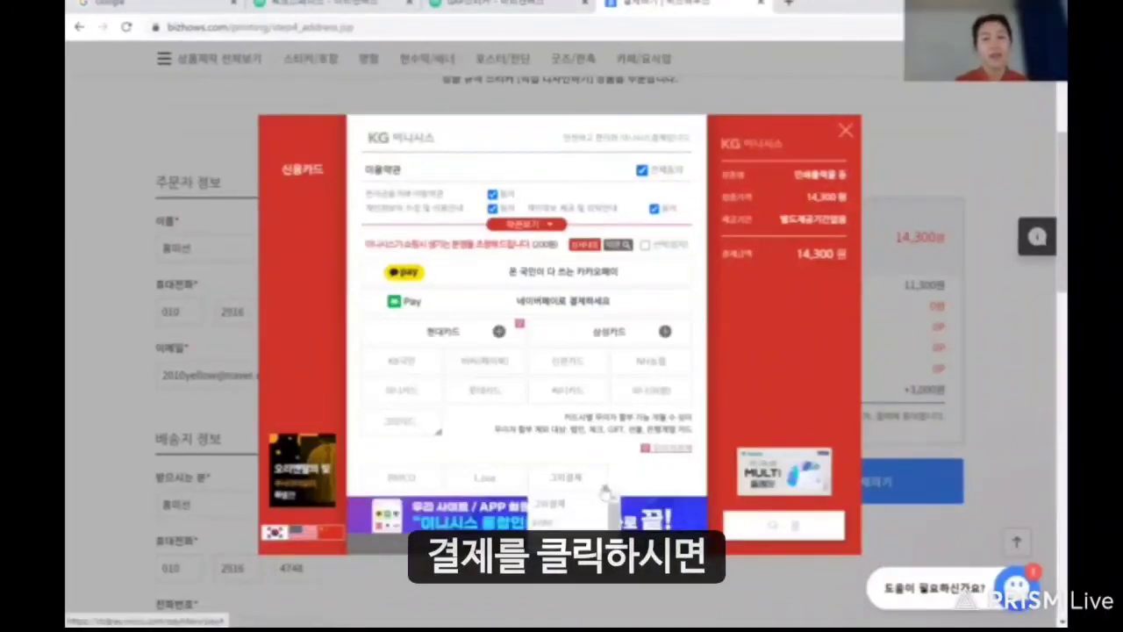
pyautogui.moveTo(615, 526); pyautogui.dragTo(614, 538)
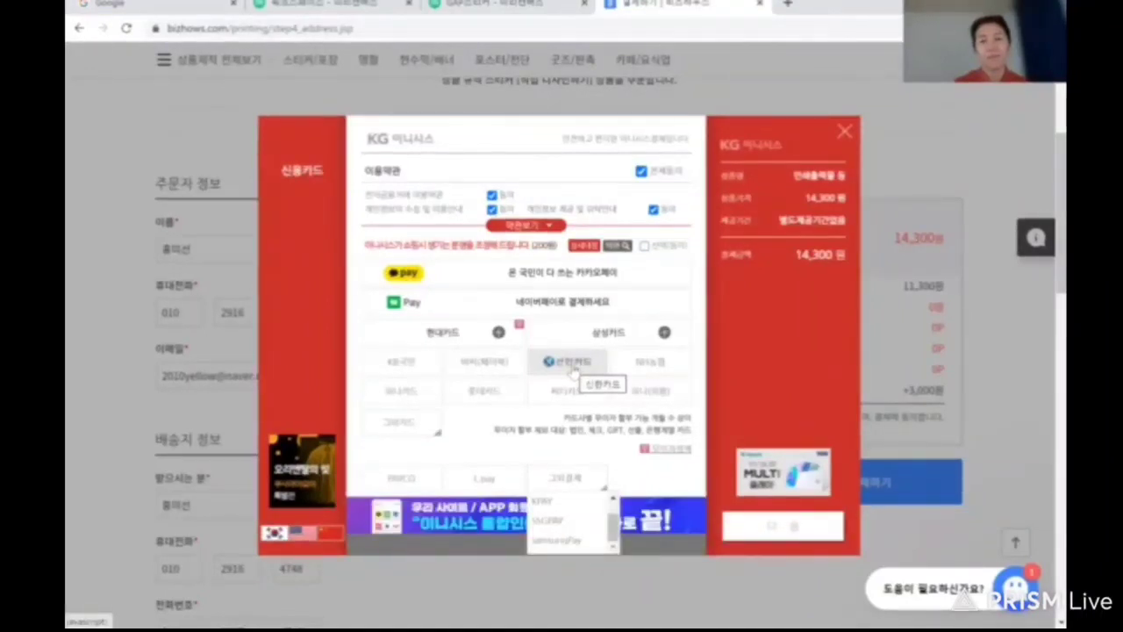
pyautogui.click(571, 367)
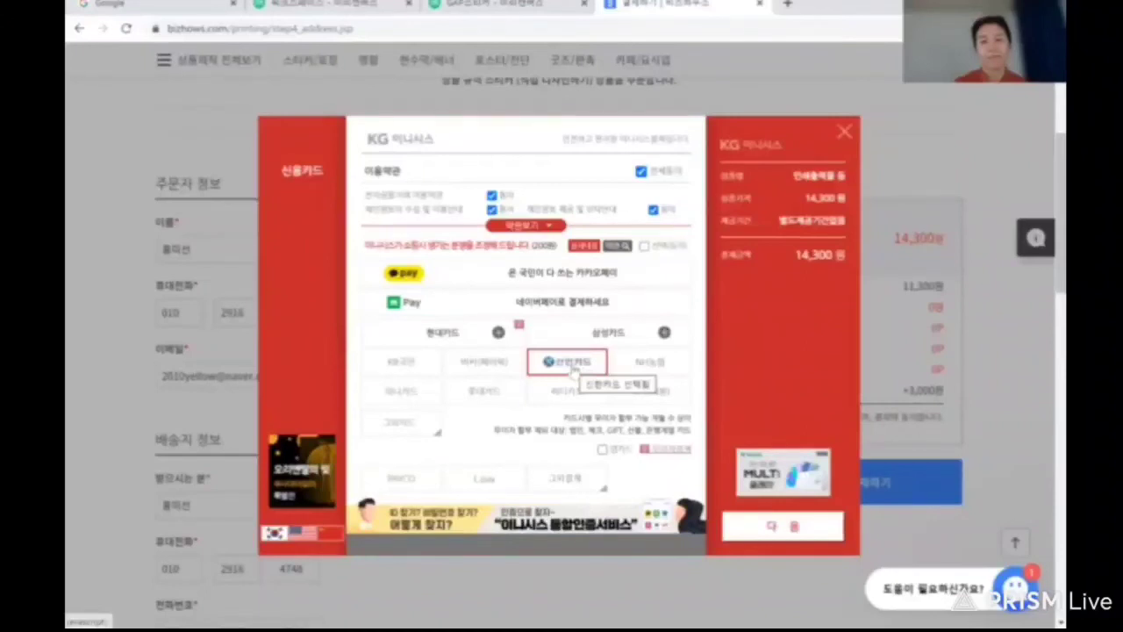
pyautogui.click(755, 526)
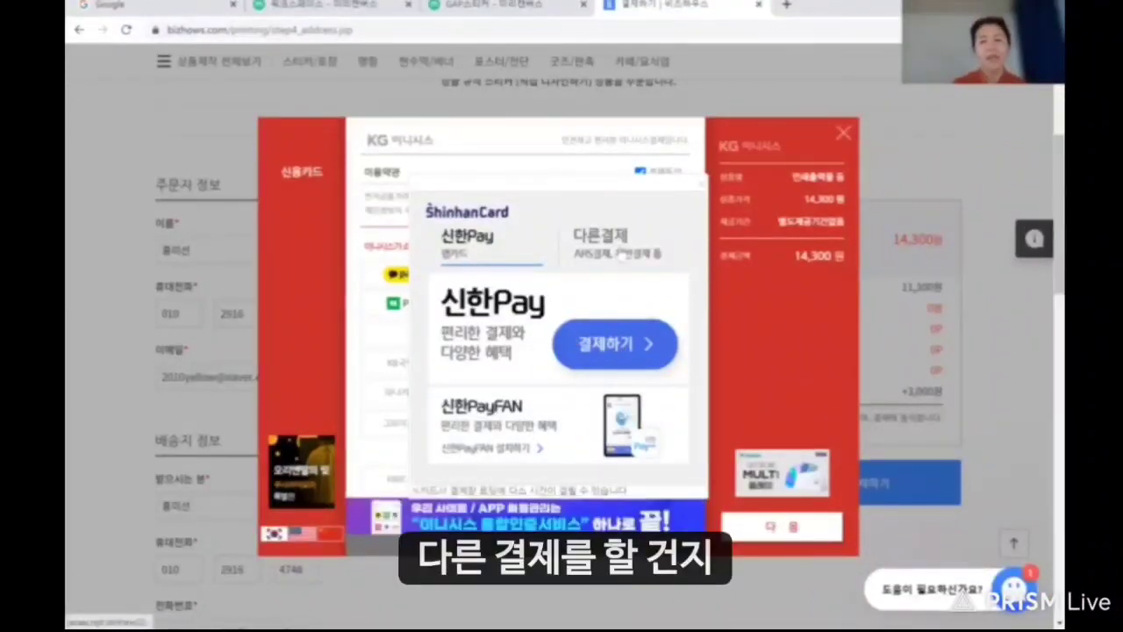
# Pay for the BizHows order with Shinhan card's 일반결제 under the 다른결제 tab.
pyautogui.click(617, 346)
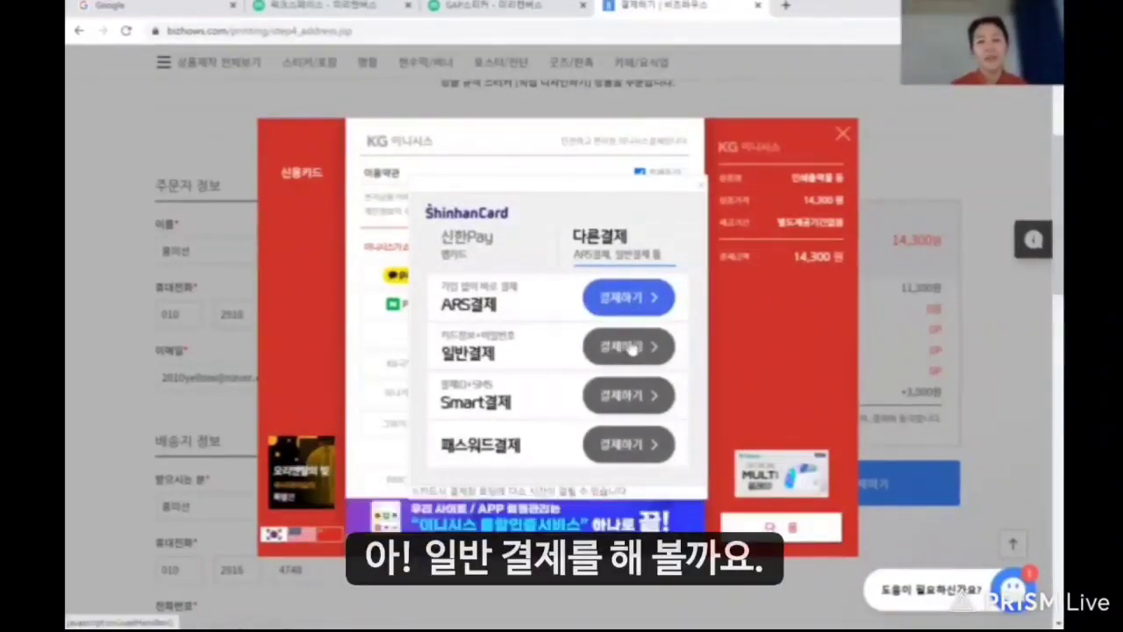
pyautogui.click(632, 347)
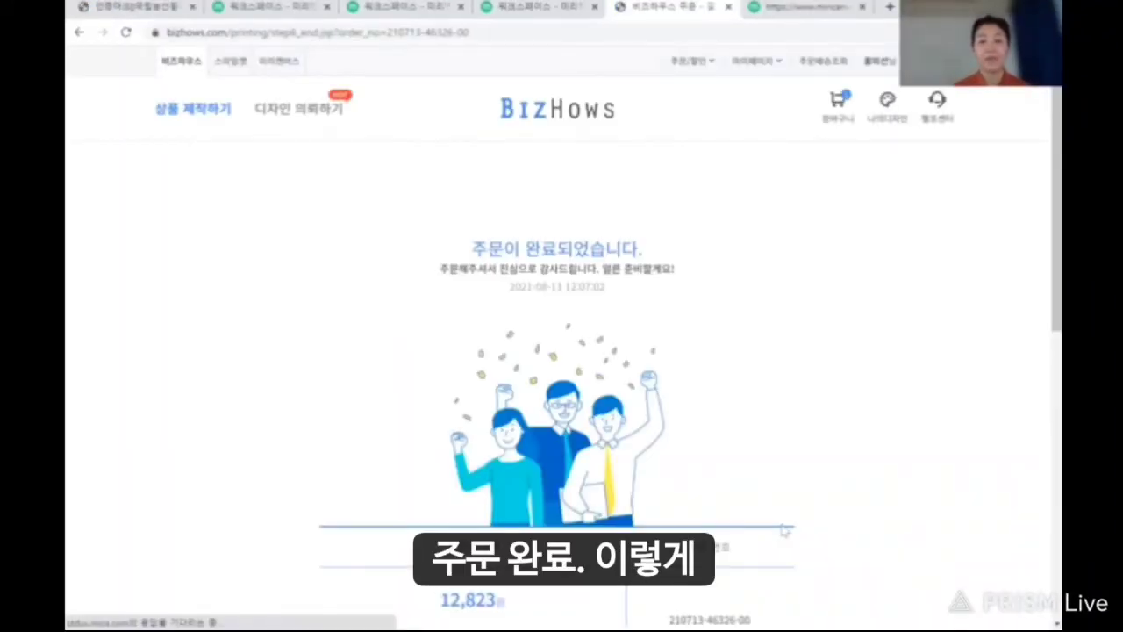
# Open 주문 내역 보기 and review the GAP 싱글 규격 스티커 order dated 2021.08.13.
pyautogui.scroll(-4, 783, 530)
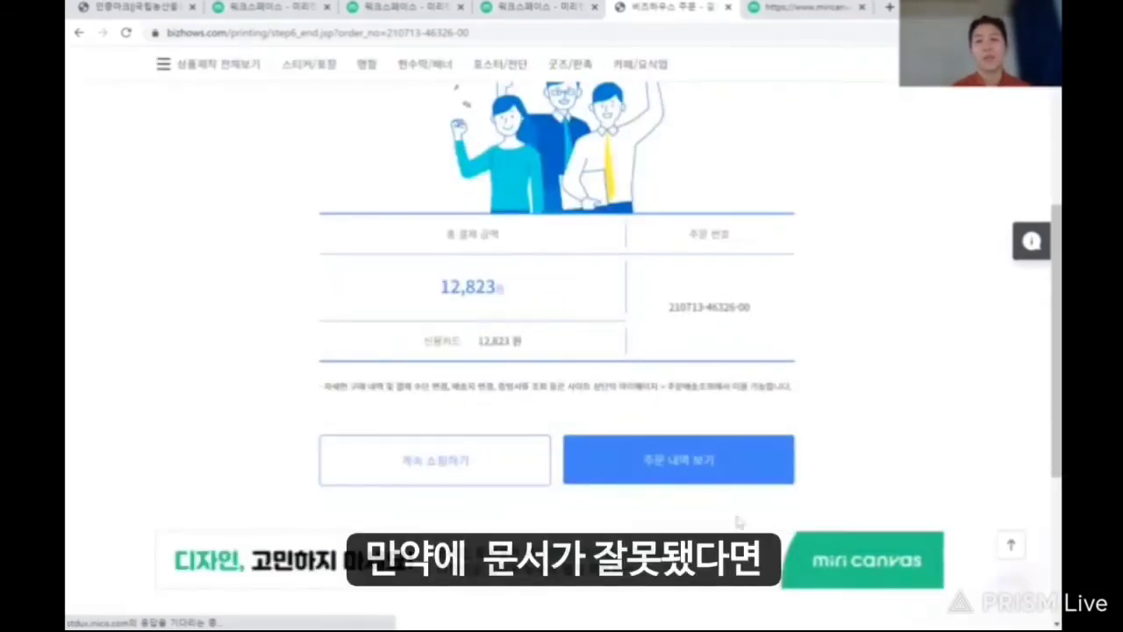
pyautogui.click(686, 471)
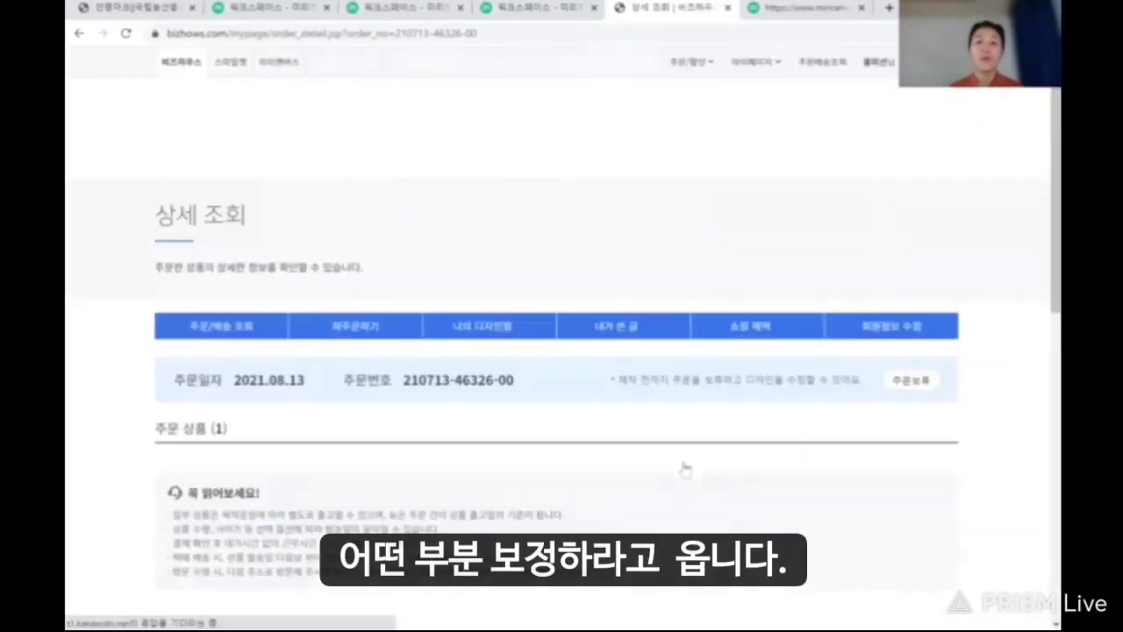
pyautogui.scroll(-2, 686, 470)
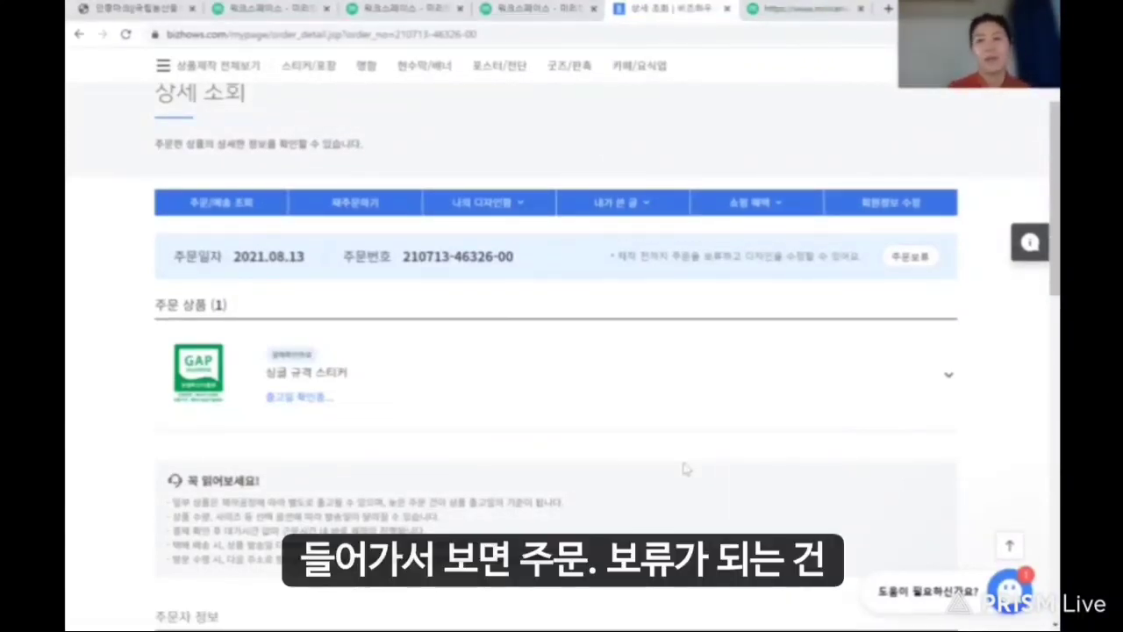
pyautogui.scroll(-1, 686, 468)
pyautogui.scroll(1, 686, 468)
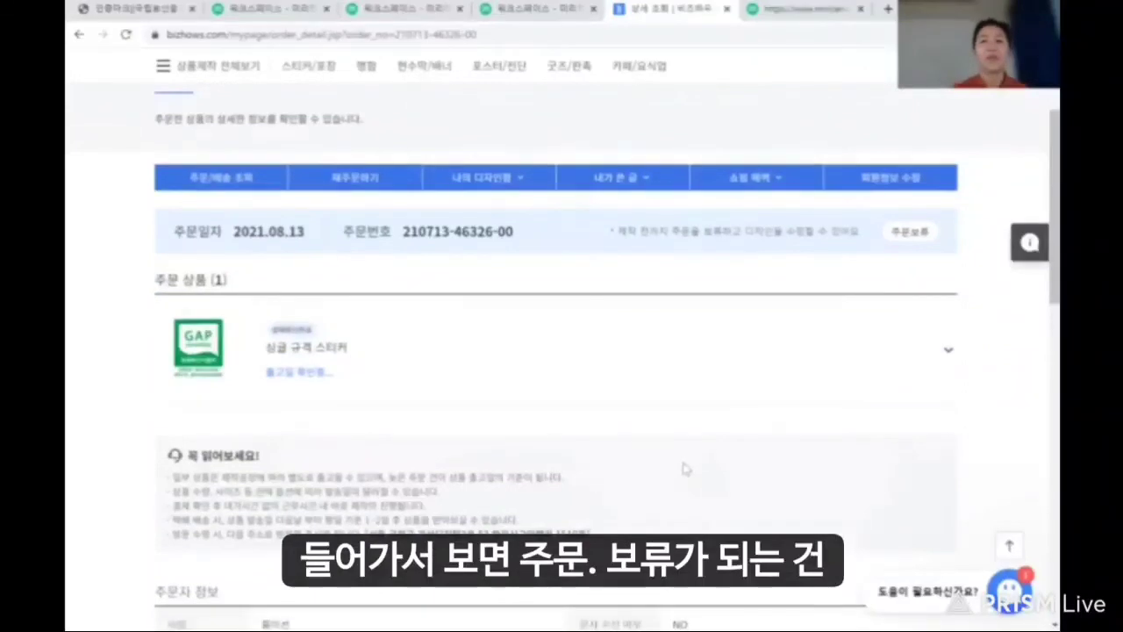